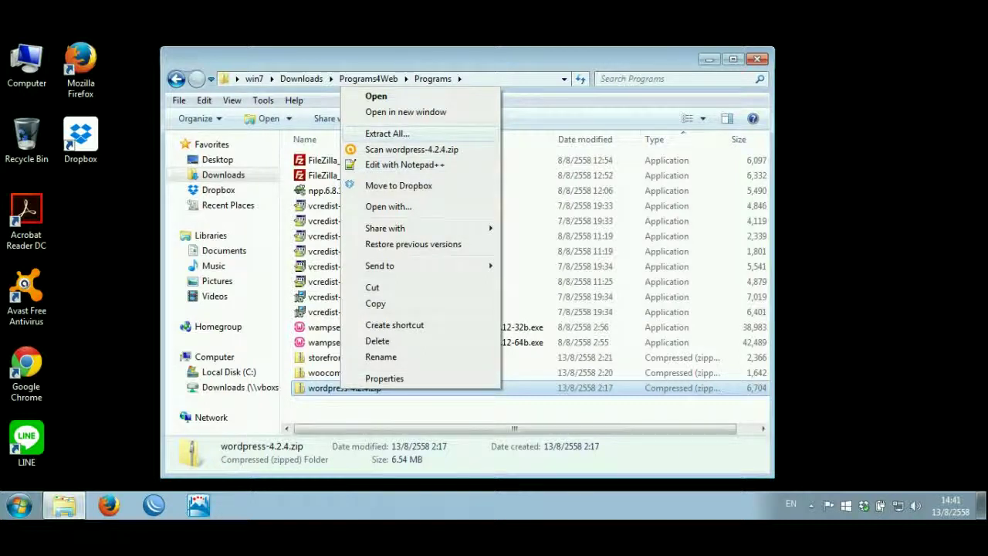
- Extract wordpress-4.2.4.zip into Programs\wordpress-4.2.4, keeping the suggested destination
{"action": "left_click", "coordinate": [387, 134]}
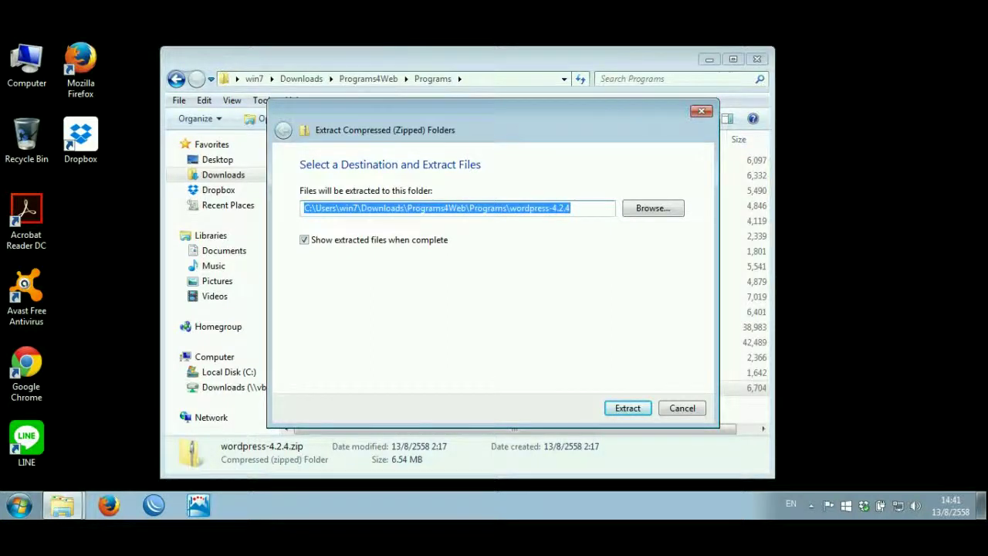
{"action": "key", "text": "Tab"}
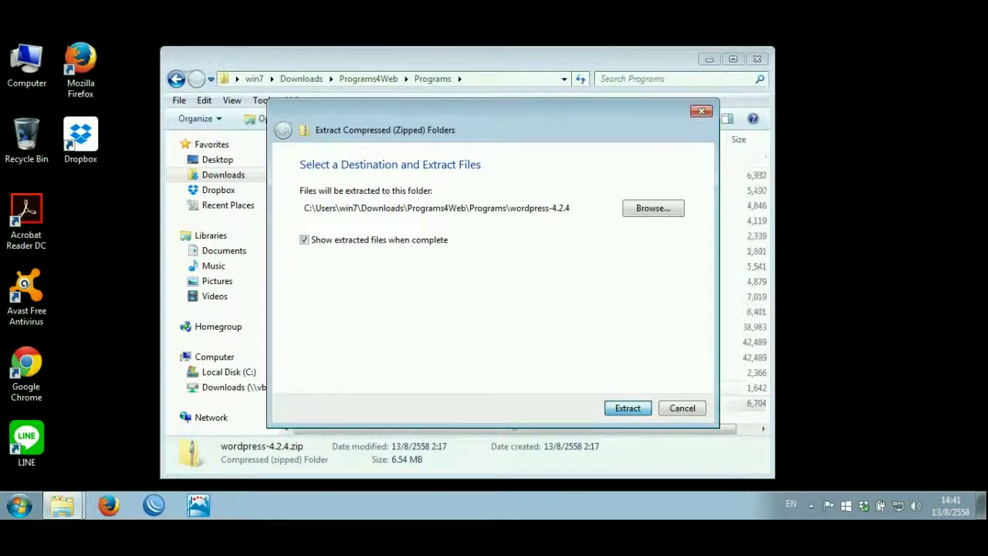
{"action": "key", "text": "Return"}
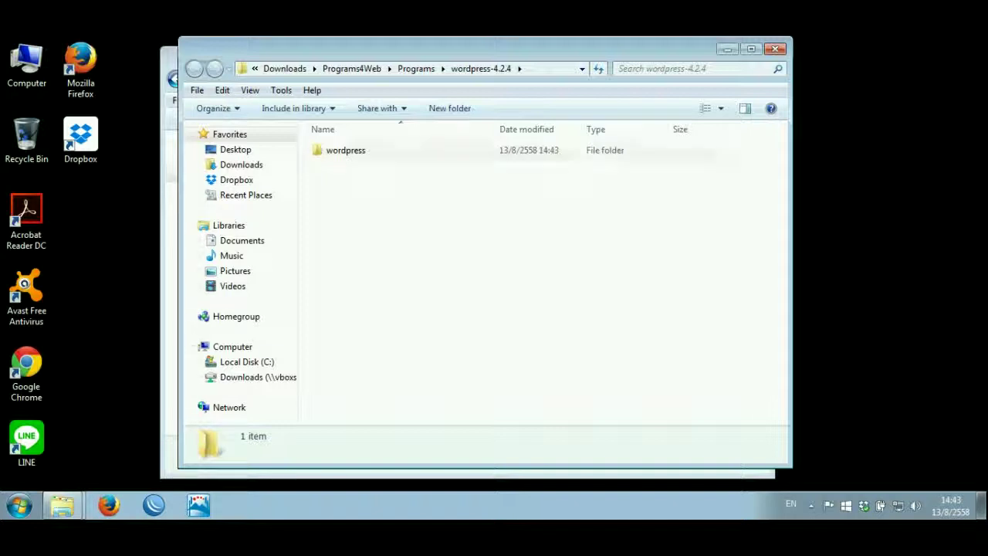
- Open C:\wamp\www in a second window and preview the extracted wordpress folder's contents
{"action": "left_click", "coordinate": [533, 151]}
{"action": "left_click_drag", "start_coordinate": [617, 49], "coordinate": [741, 56]}
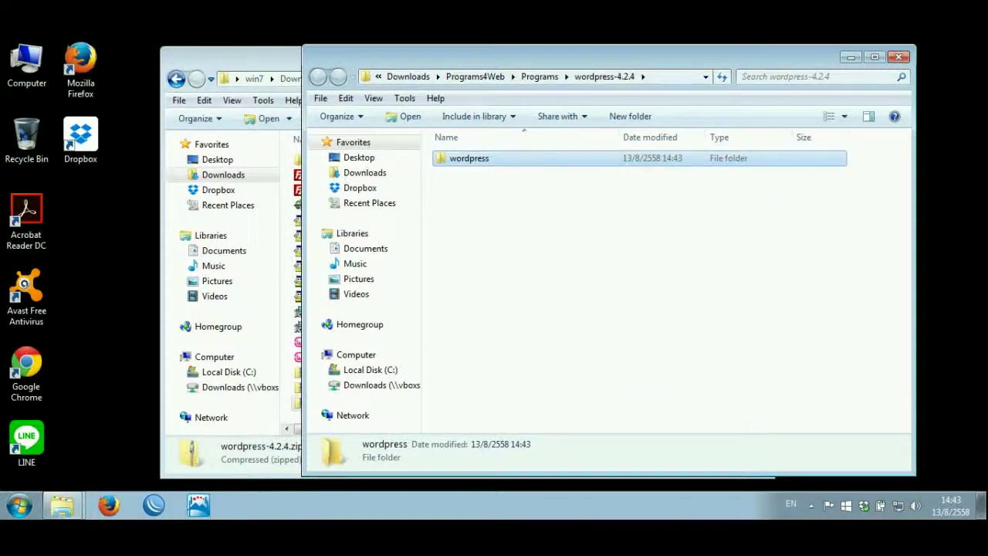
{"action": "key", "text": "alt+Tab"}
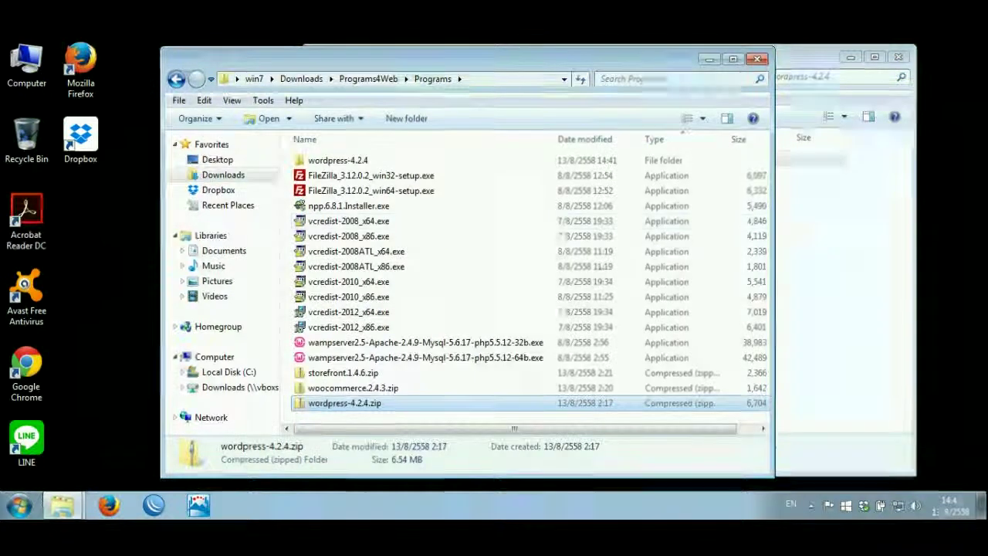
{"action": "left_click", "coordinate": [228, 372]}
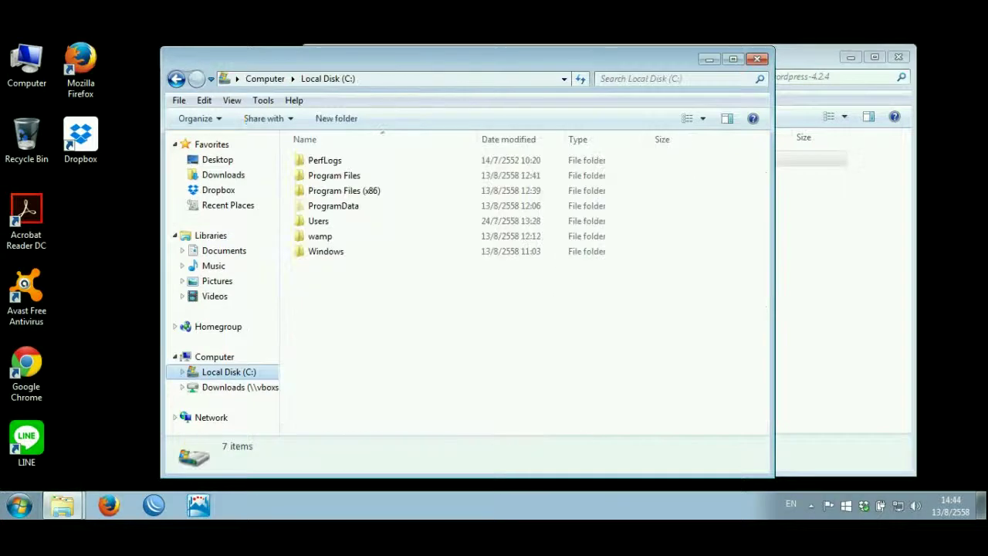
{"action": "double_click", "coordinate": [319, 235]}
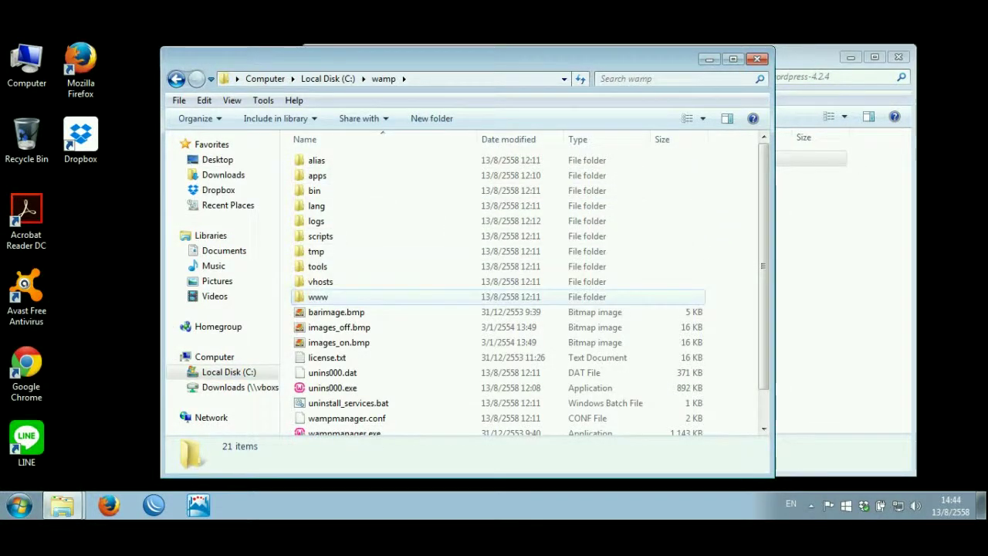
{"action": "double_click", "coordinate": [318, 297]}
{"action": "left_click_drag", "start_coordinate": [464, 58], "coordinate": [397, 55]}
{"action": "key", "text": "alt+Tab"}
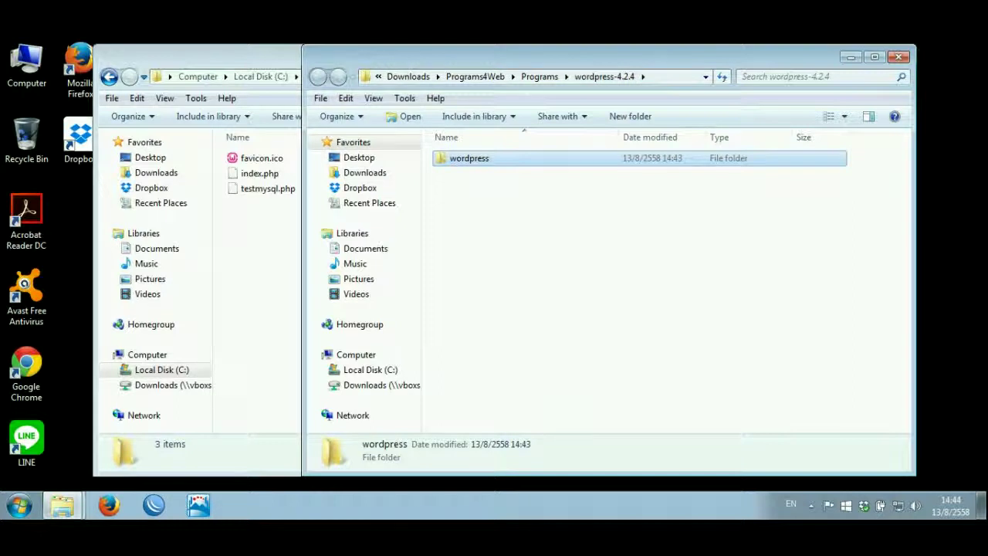
{"action": "key", "text": "Return"}
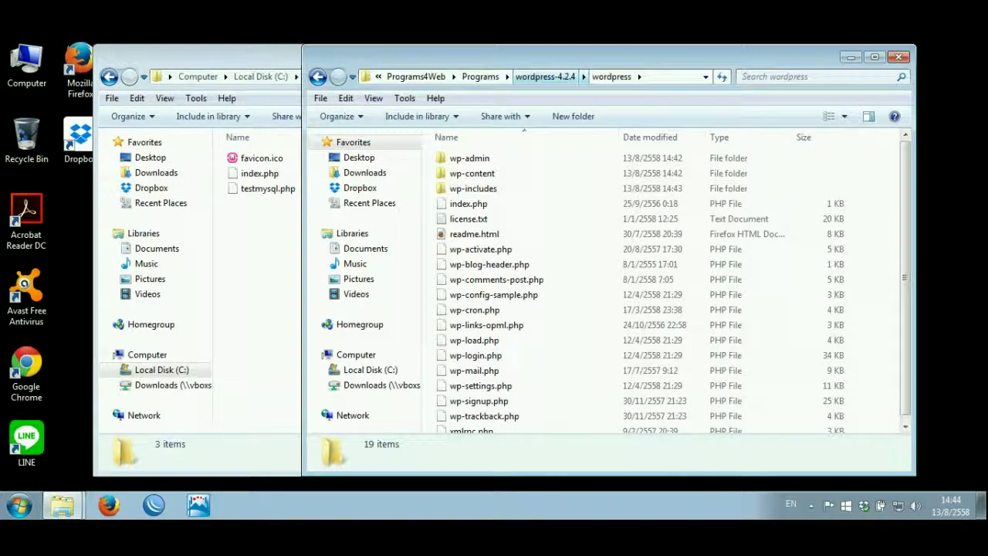
{"action": "left_click", "coordinate": [545, 76]}
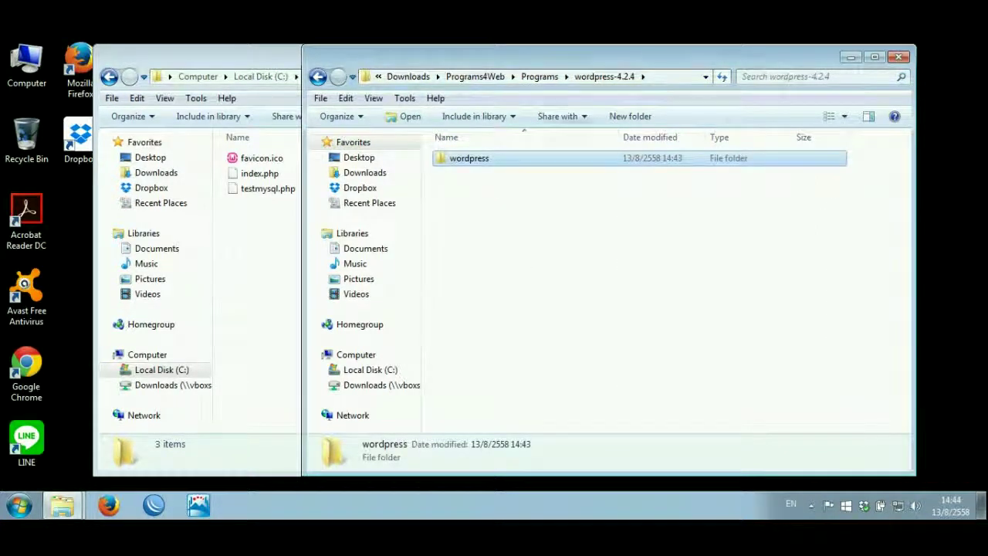
- Move the wordpress folder into C:\wamp\www and open it there
{"action": "left_click_drag", "start_coordinate": [467, 158], "coordinate": [258, 233]}
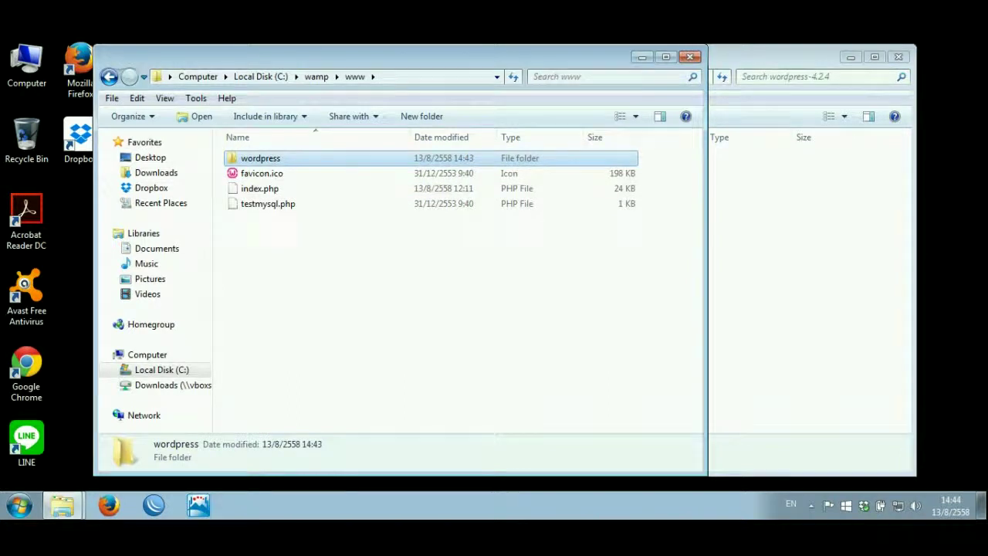
{"action": "key", "text": "alt+Tab"}
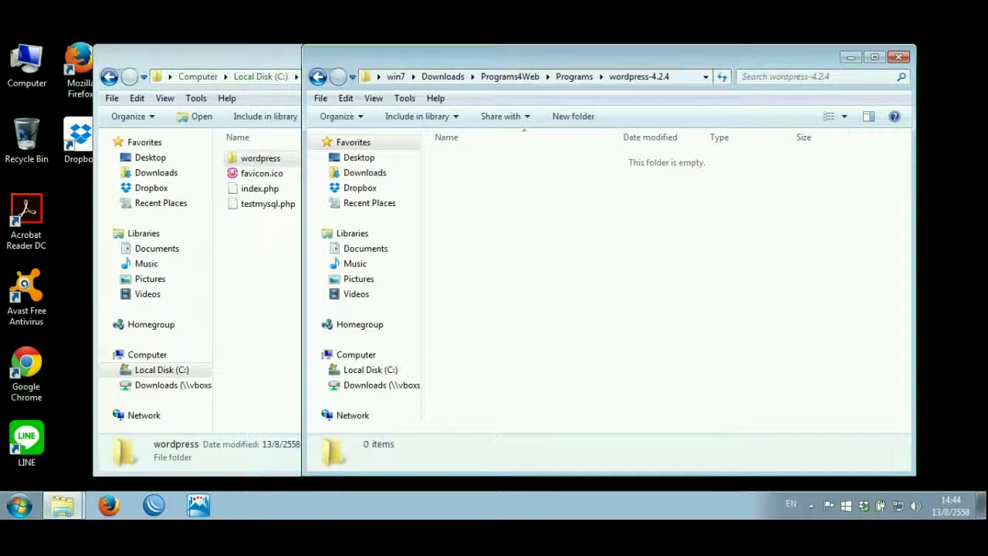
{"action": "left_click", "coordinate": [574, 77]}
{"action": "key", "text": "alt+Tab"}
{"action": "left_click", "coordinate": [260, 157]}
{"action": "key", "text": "Return"}
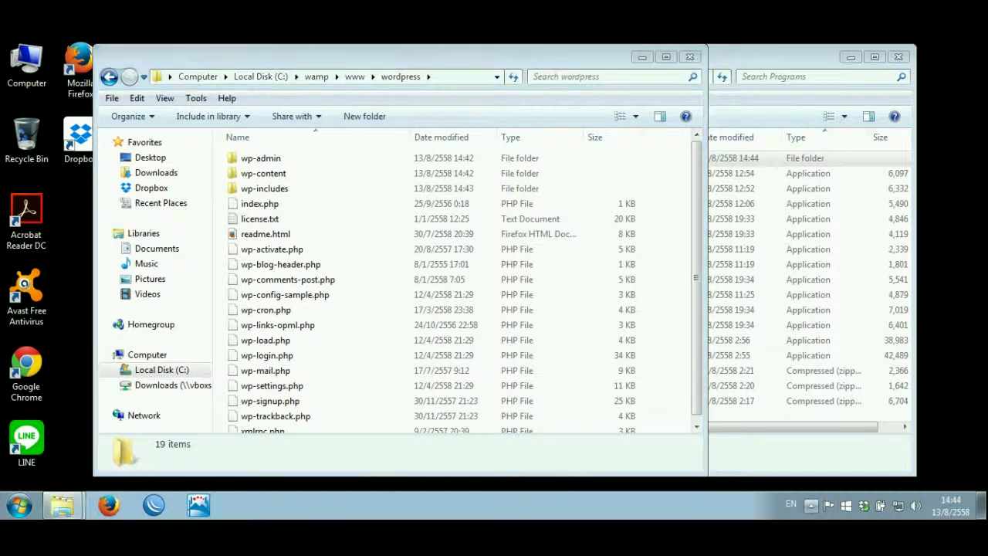
- Launch phpMyAdmin from the WampServer tray icon's menu
{"action": "left_click", "coordinate": [811, 505]}
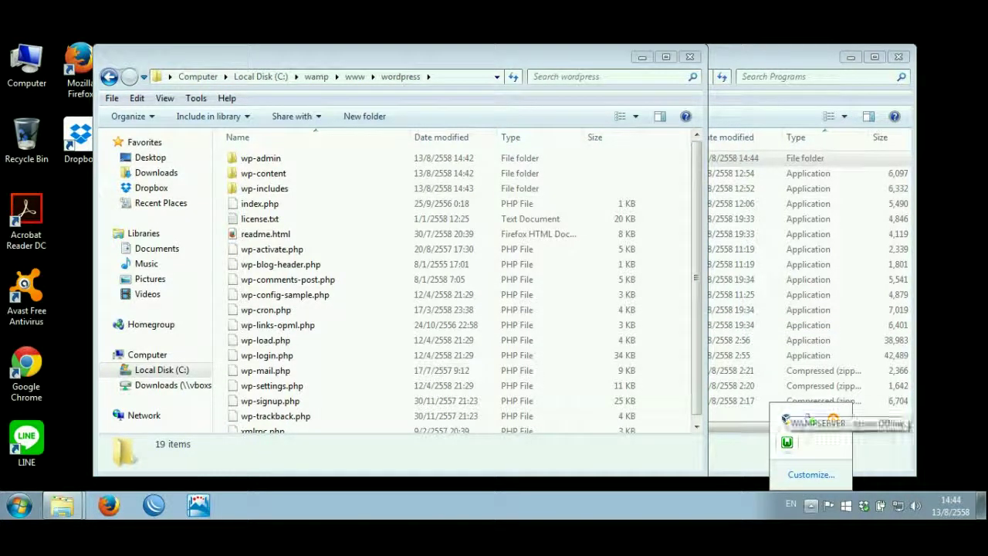
{"action": "right_click", "coordinate": [787, 442]}
{"action": "left_click", "coordinate": [786, 442]}
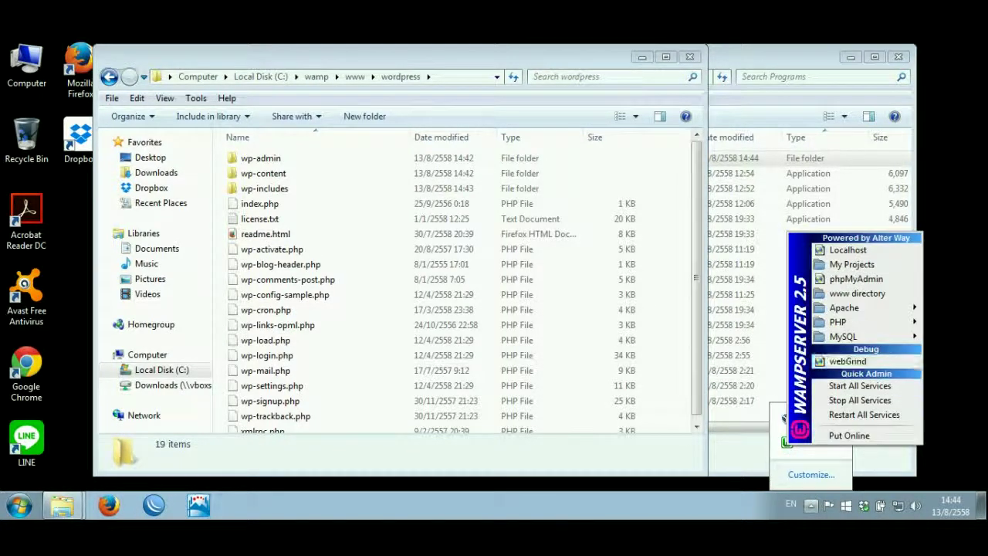
{"action": "left_click", "coordinate": [856, 279]}
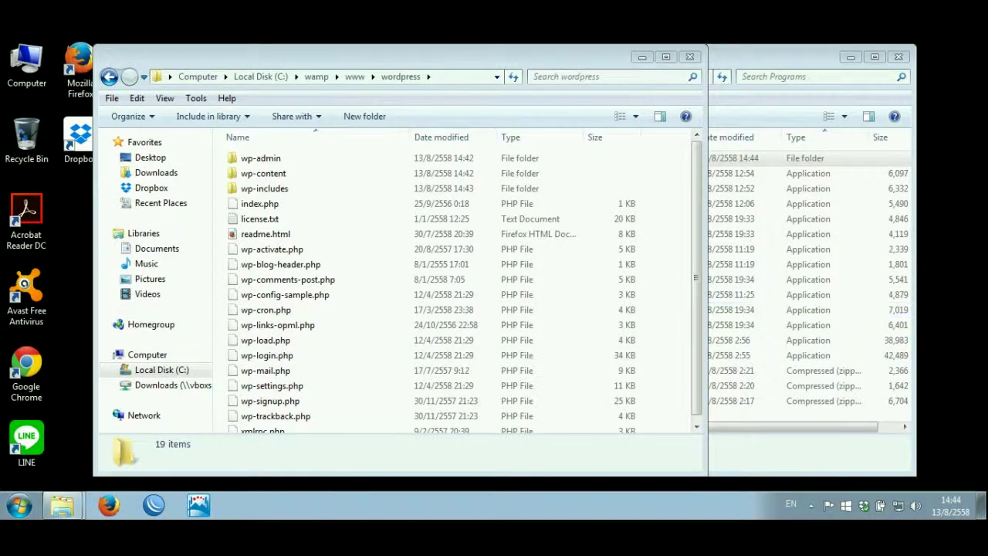
{"action": "left_click", "coordinate": [155, 370]}
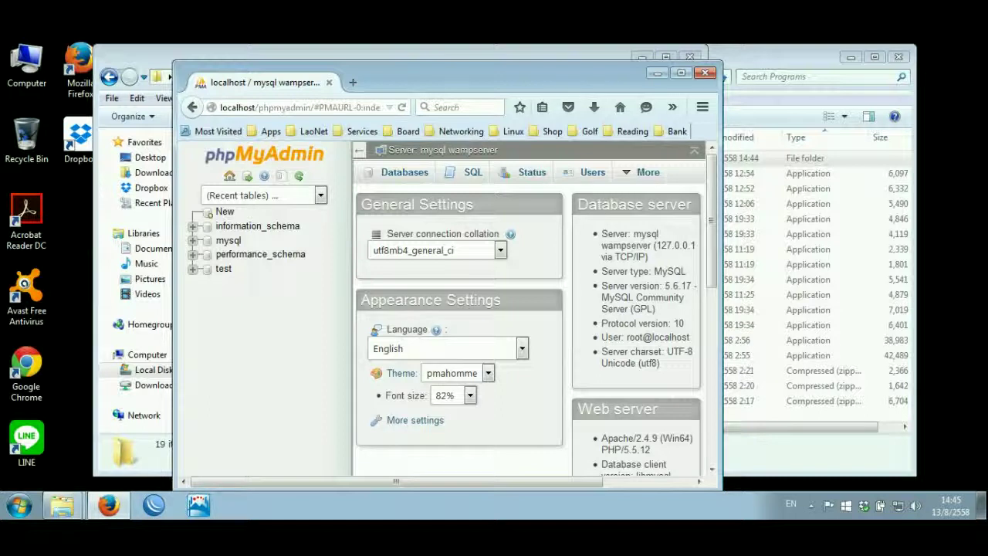
- Enlarge the Firefox window to fill the screen
{"action": "key", "text": "super+shift+Up"}
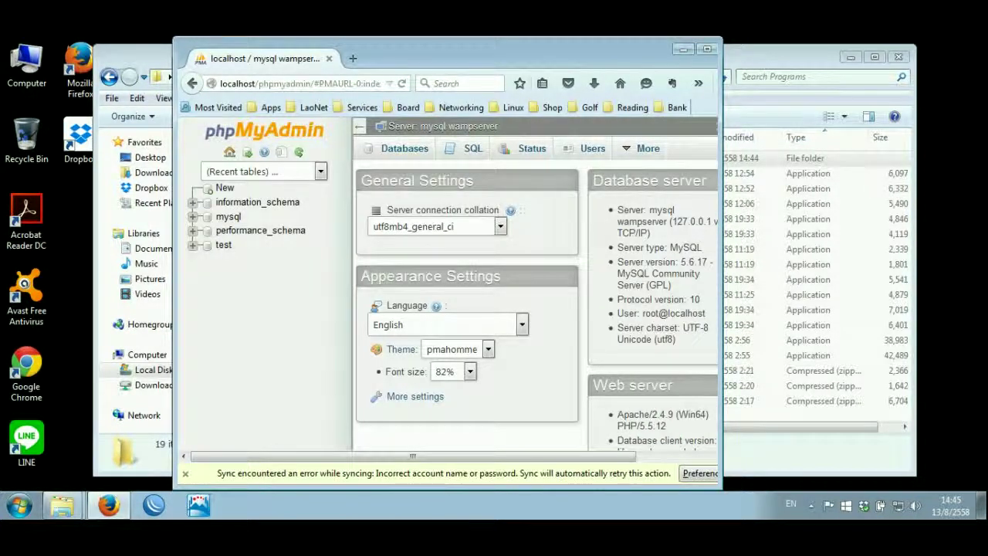
{"action": "left_click_drag", "start_coordinate": [735, 262], "coordinate": [931, 262]}
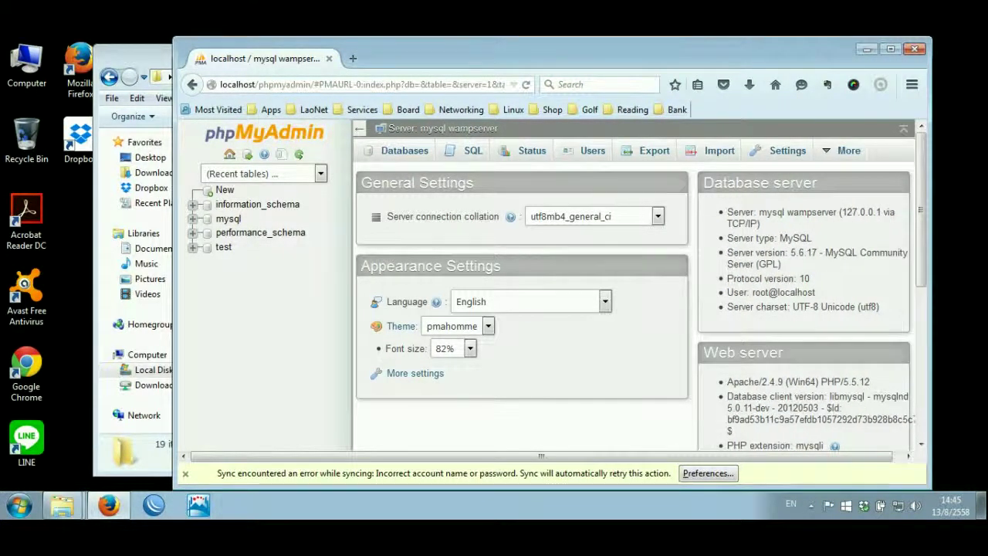
{"action": "left_click_drag", "start_coordinate": [173, 263], "coordinate": [105, 263]}
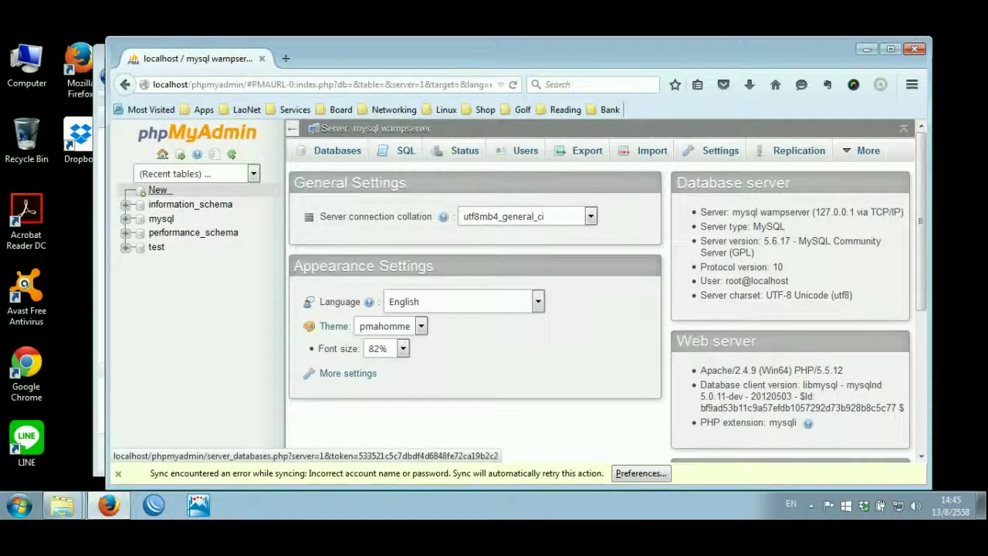
- Create a new database named wordpress
{"action": "left_click", "coordinate": [157, 191]}
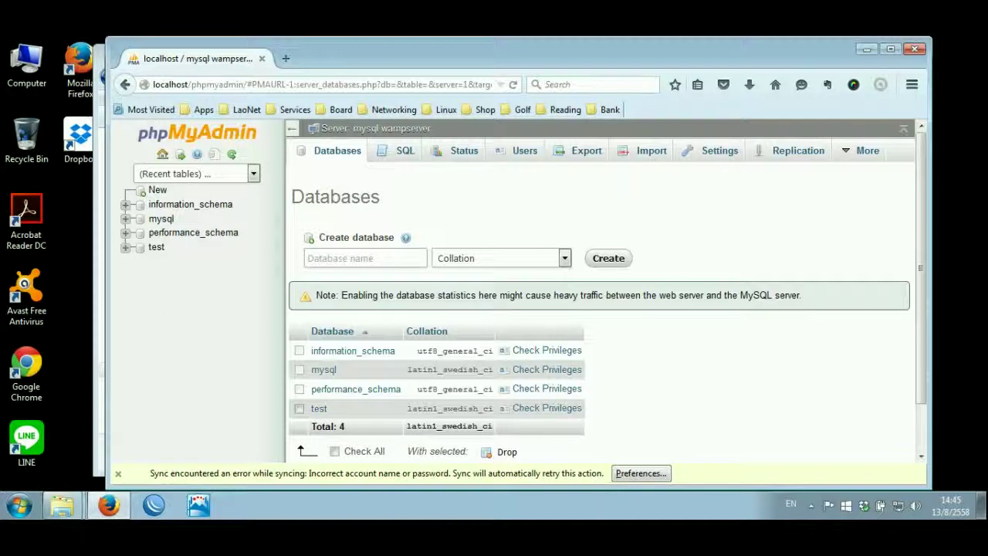
{"action": "type", "text": "wordpress"}
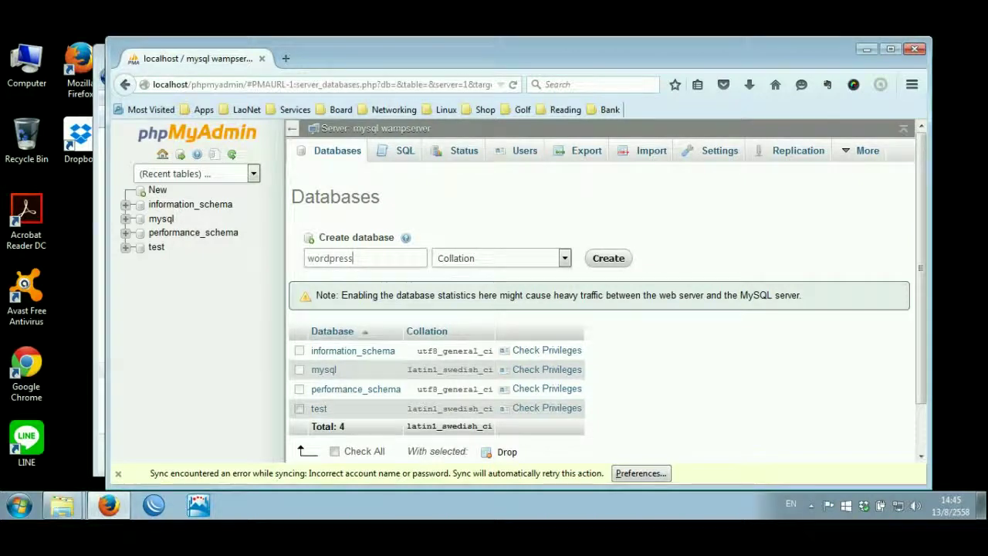
{"action": "scroll", "coordinate": [433, 301], "scroll_direction": "down", "scroll_amount": 2}
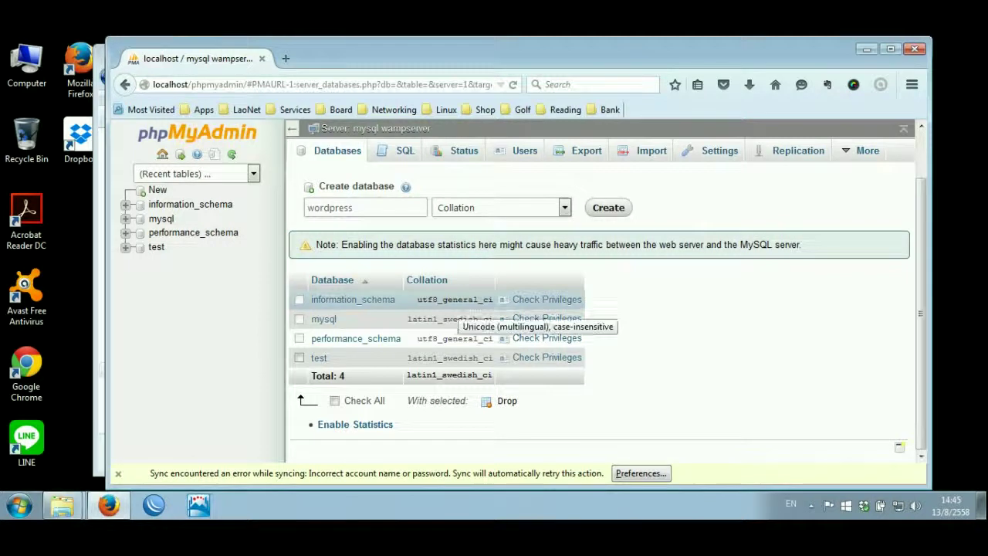
{"action": "scroll", "coordinate": [433, 301], "scroll_direction": "up", "scroll_amount": 2}
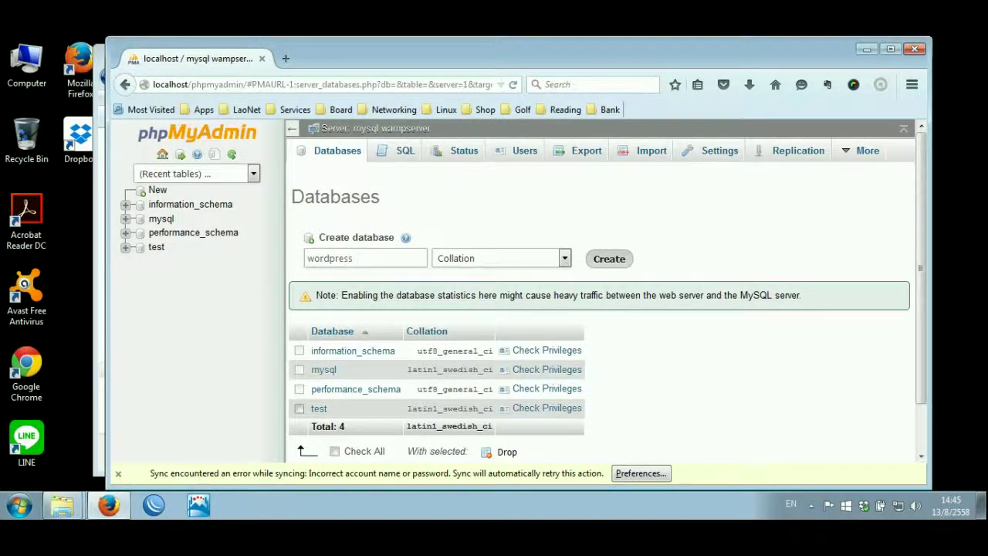
{"action": "key", "text": "Return"}
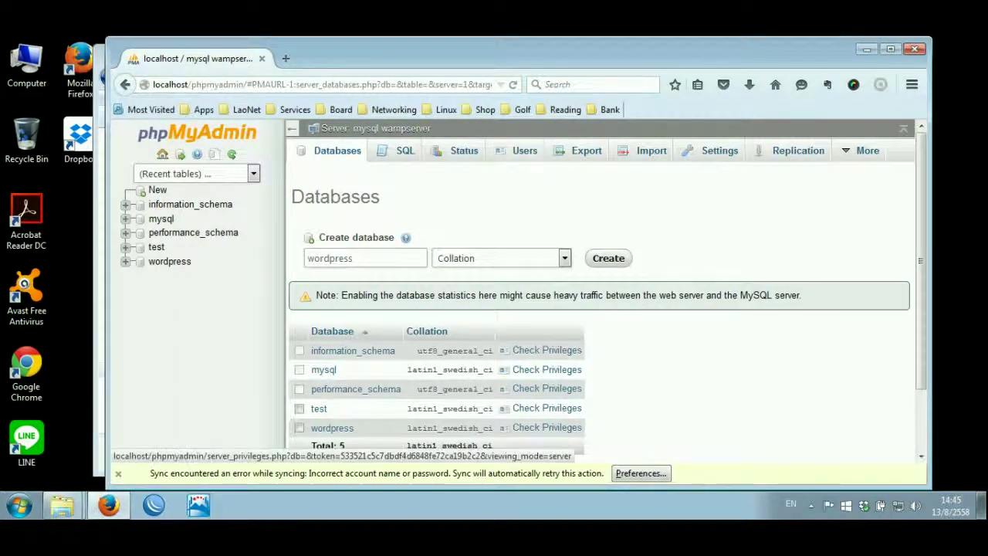
- Start a new MySQL user named wordpress with host set to Local
{"action": "left_click", "coordinate": [525, 150]}
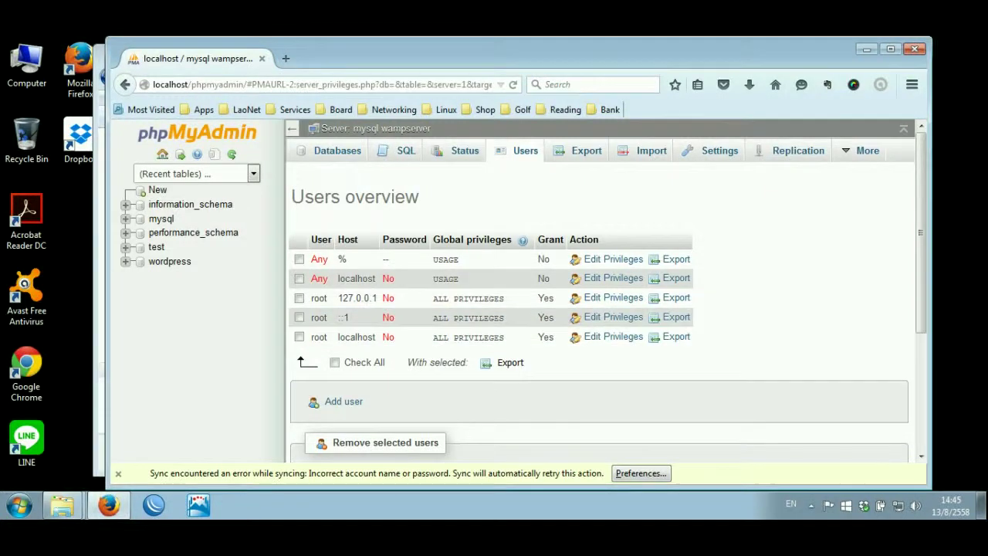
{"action": "scroll", "coordinate": [344, 228], "scroll_direction": "down", "scroll_amount": 5}
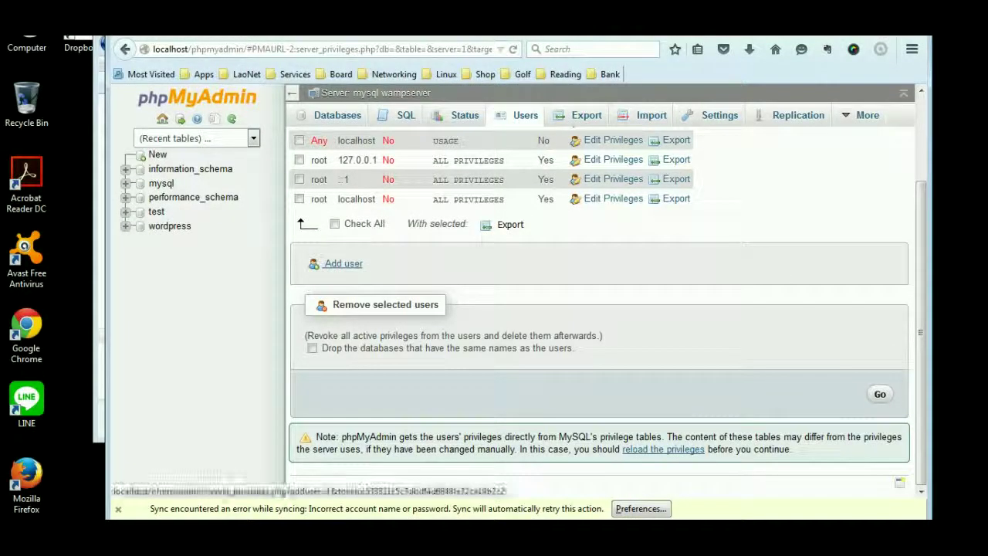
{"action": "left_click", "coordinate": [344, 263]}
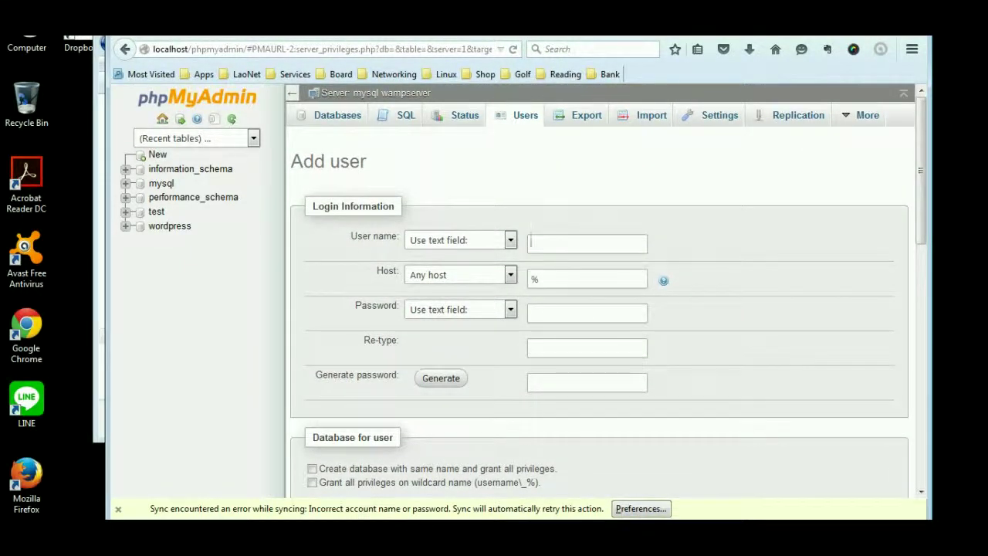
{"action": "type", "text": "wordpress"}
{"action": "key", "text": "Tab"}
{"action": "key", "text": "alt+Down"}
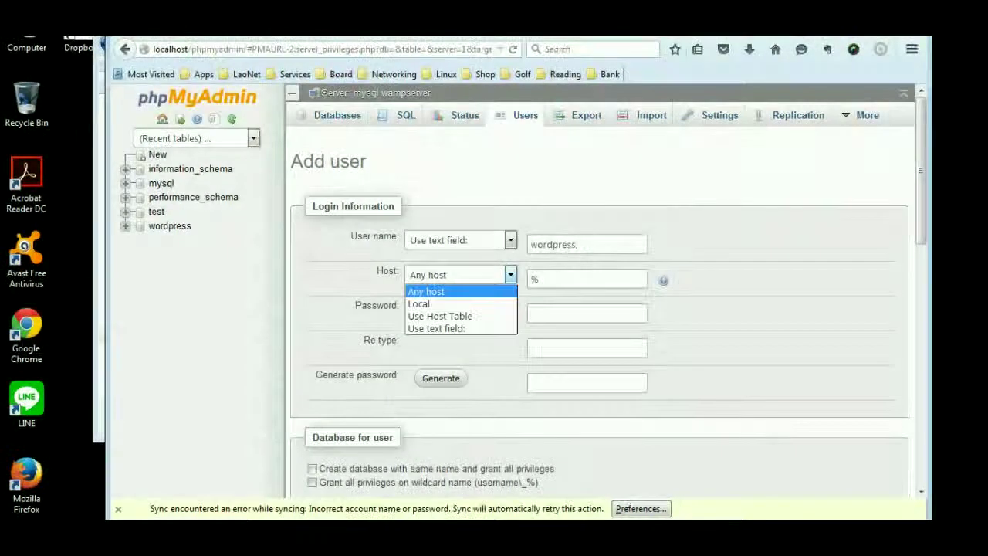
{"action": "key", "text": "Down"}
{"action": "key", "text": "Return"}
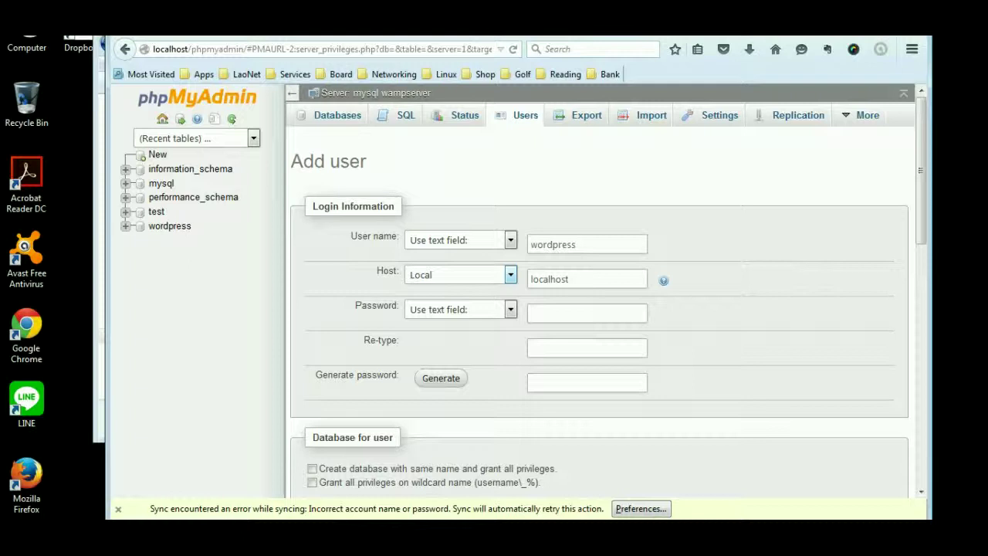
- Enter and retype the user's password and tick 'Grant all privileges on wildcard name'
{"action": "left_click", "coordinate": [586, 313]}
{"action": "type", "text": "wordpress"}
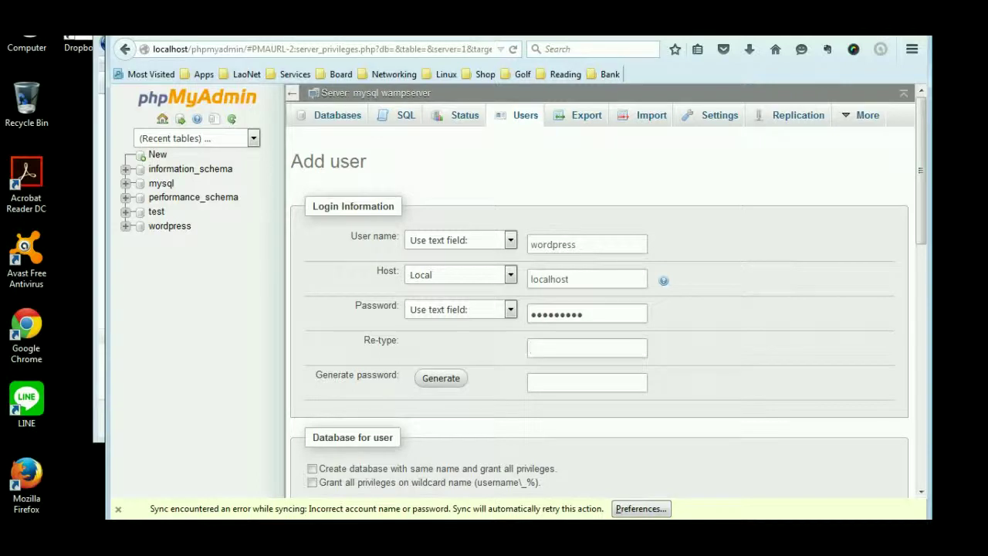
{"action": "type", "text": "wordpress"}
{"action": "scroll", "coordinate": [600, 309], "scroll_direction": "down", "scroll_amount": 5}
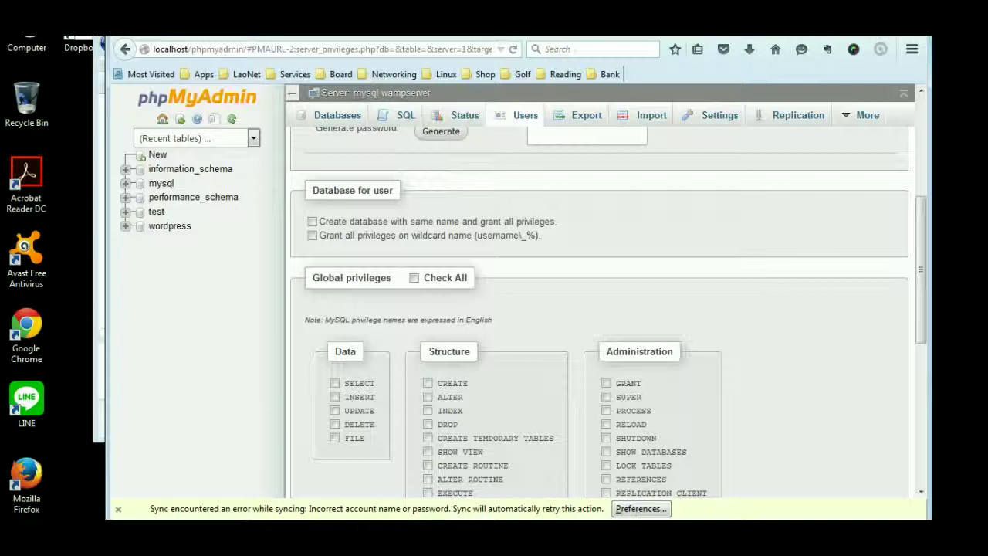
{"action": "scroll", "coordinate": [599, 309], "scroll_direction": "down", "scroll_amount": 3}
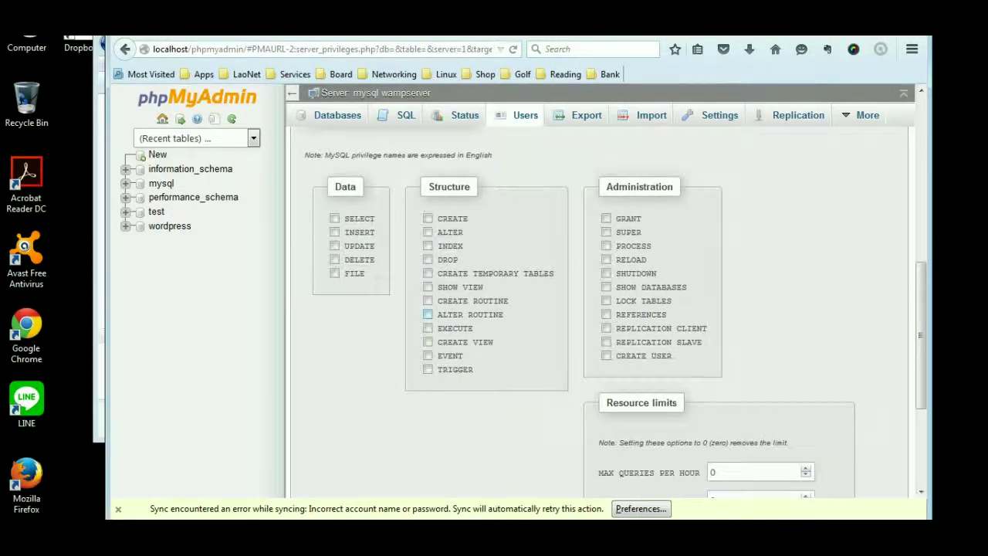
{"action": "scroll", "coordinate": [428, 314], "scroll_direction": "down", "scroll_amount": 2}
{"action": "scroll", "coordinate": [428, 314], "scroll_direction": "up", "scroll_amount": 3}
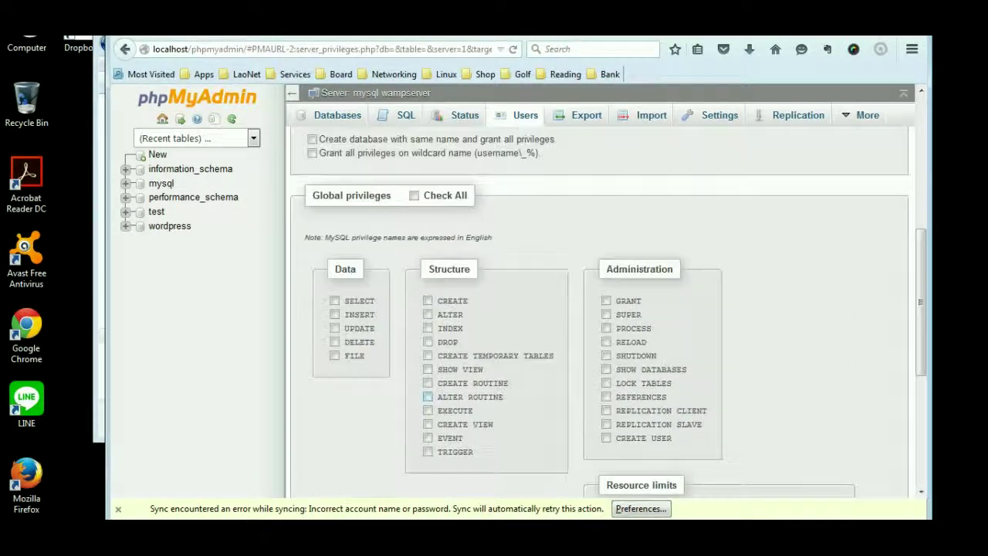
{"action": "scroll", "coordinate": [427, 315], "scroll_direction": "up", "scroll_amount": 2}
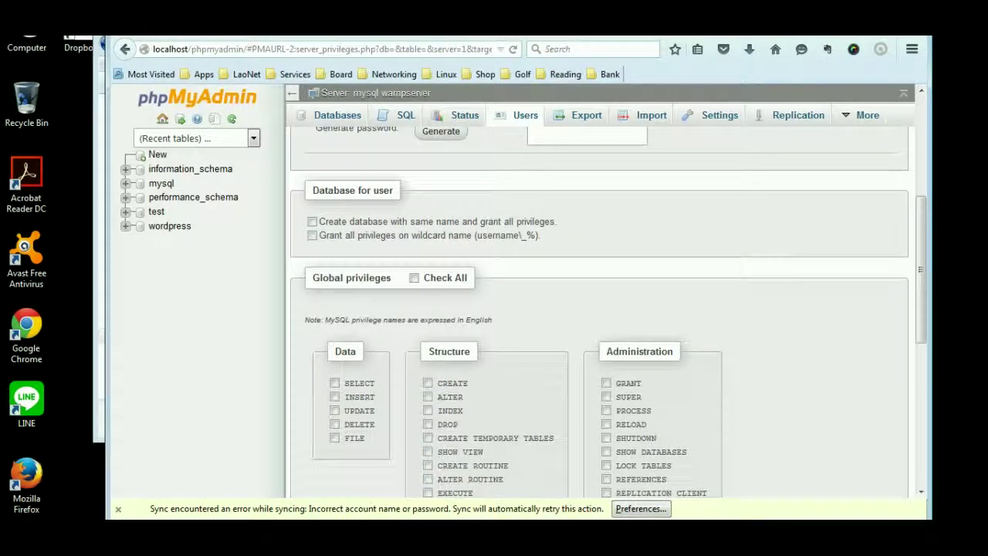
{"action": "scroll", "coordinate": [428, 314], "scroll_direction": "down", "scroll_amount": 1}
{"action": "scroll", "coordinate": [428, 314], "scroll_direction": "down", "scroll_amount": 3}
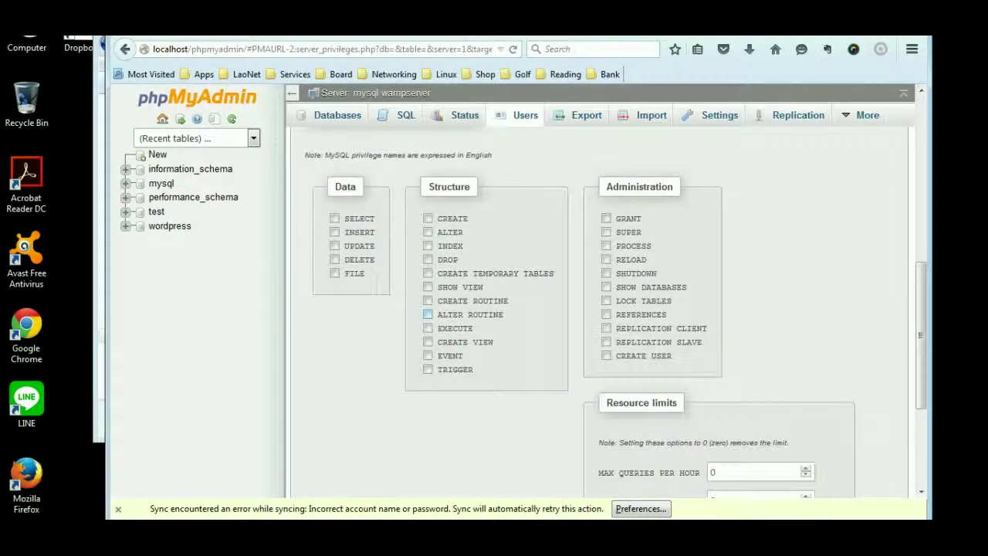
{"action": "scroll", "coordinate": [428, 314], "scroll_direction": "down", "scroll_amount": 3}
{"action": "scroll", "coordinate": [427, 314], "scroll_direction": "up", "scroll_amount": 1}
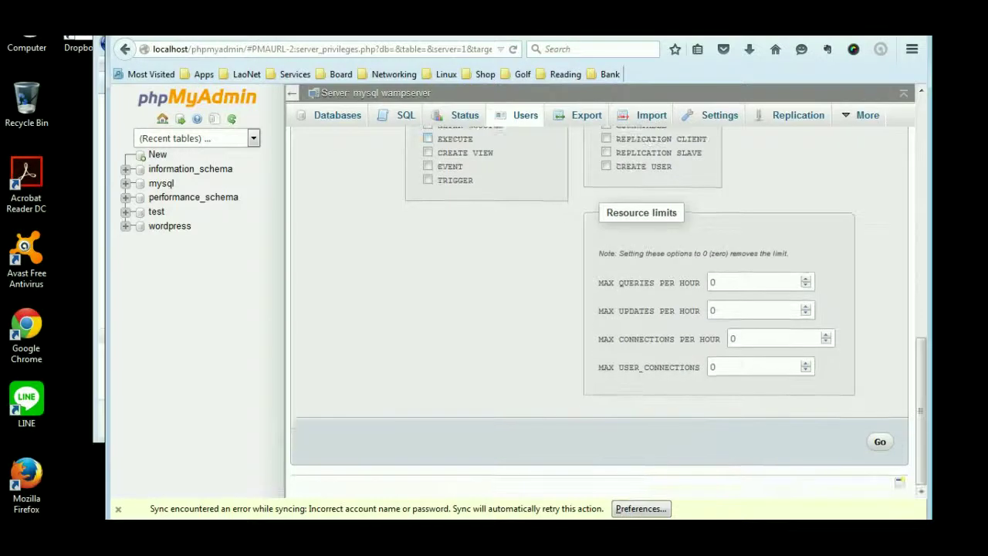
{"action": "scroll", "coordinate": [427, 314], "scroll_direction": "up", "scroll_amount": 1}
{"action": "scroll", "coordinate": [428, 399], "scroll_direction": "up", "scroll_amount": 4}
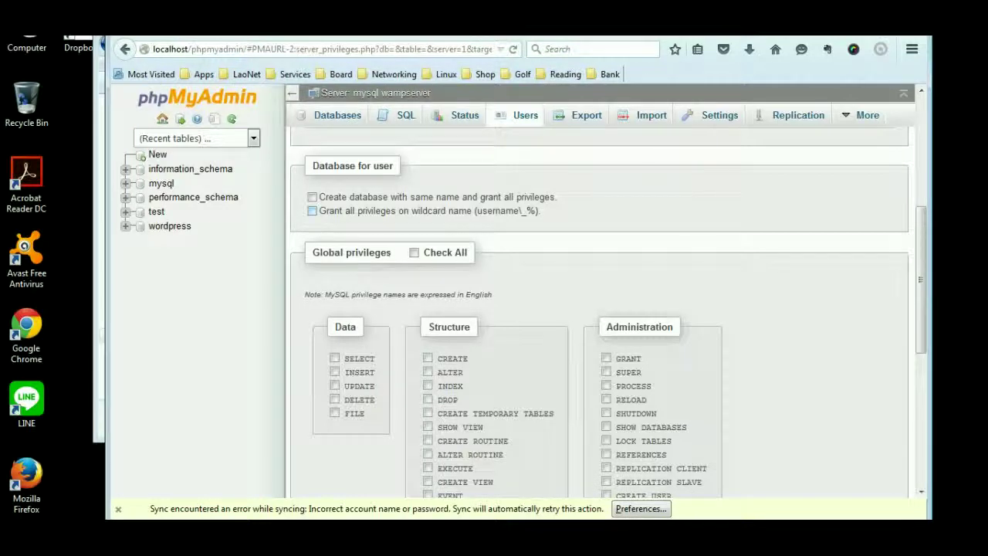
{"action": "scroll", "coordinate": [599, 309], "scroll_direction": "up", "scroll_amount": 4}
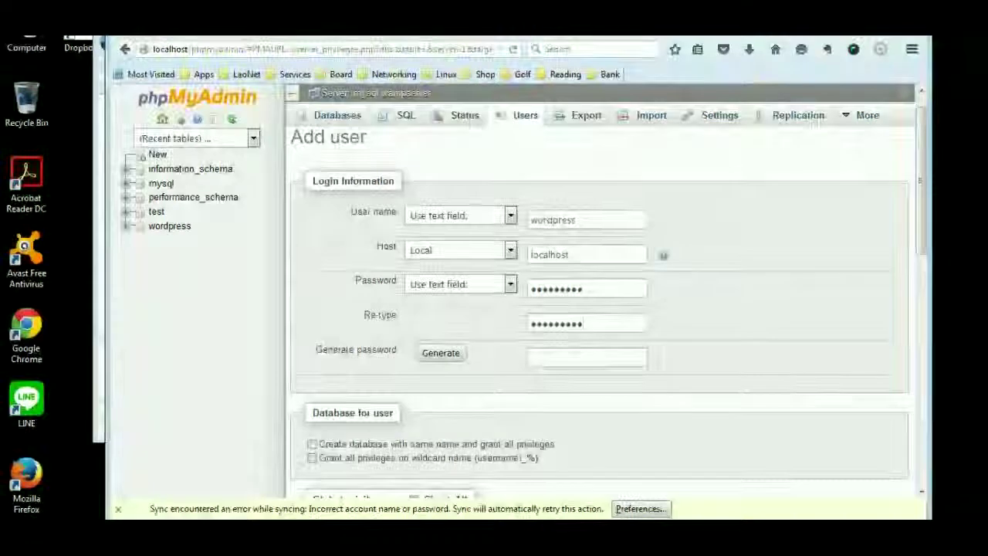
{"action": "scroll", "coordinate": [599, 309], "scroll_direction": "down", "scroll_amount": 1}
{"action": "left_click", "coordinate": [312, 375]}
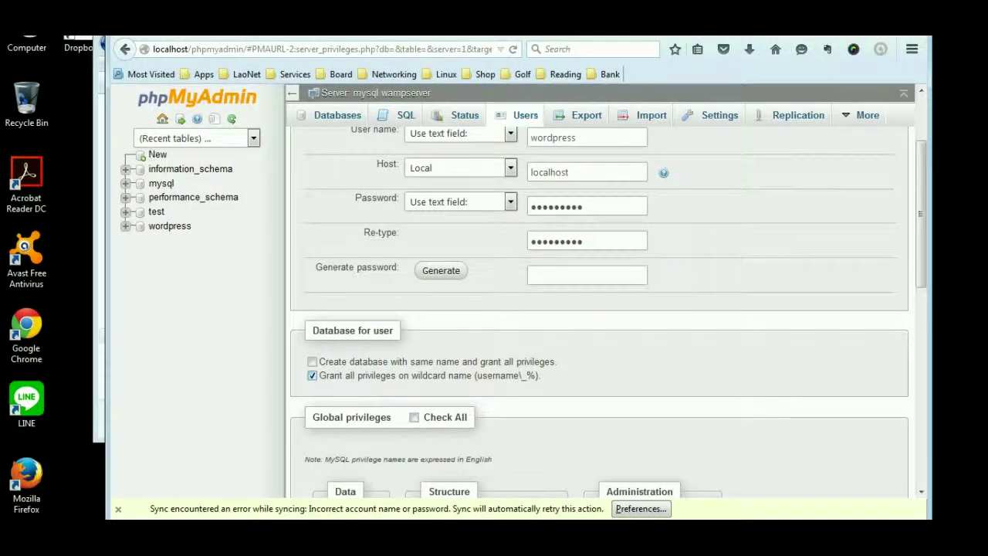
{"action": "scroll", "coordinate": [600, 309], "scroll_direction": "down", "scroll_amount": 3}
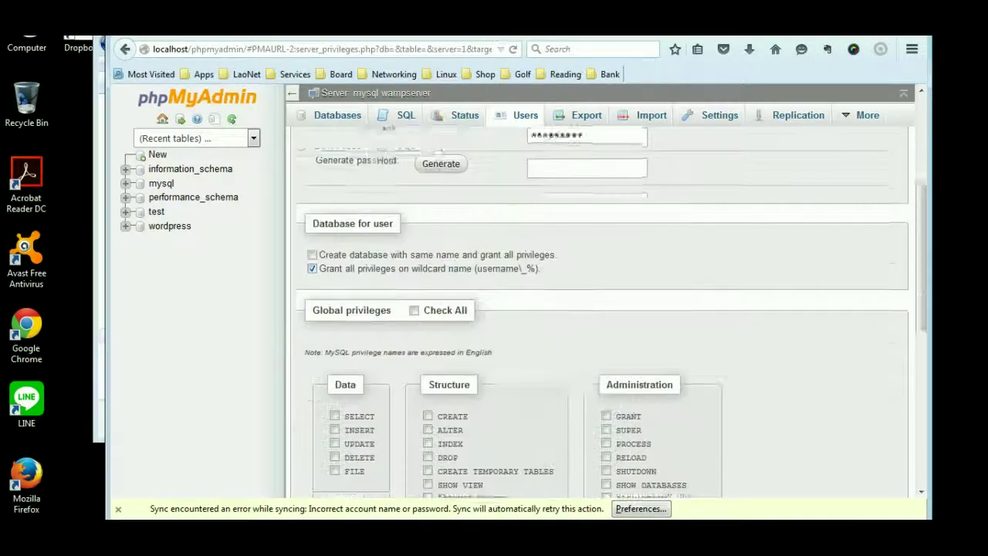
{"action": "scroll", "coordinate": [600, 309], "scroll_direction": "down", "scroll_amount": 3}
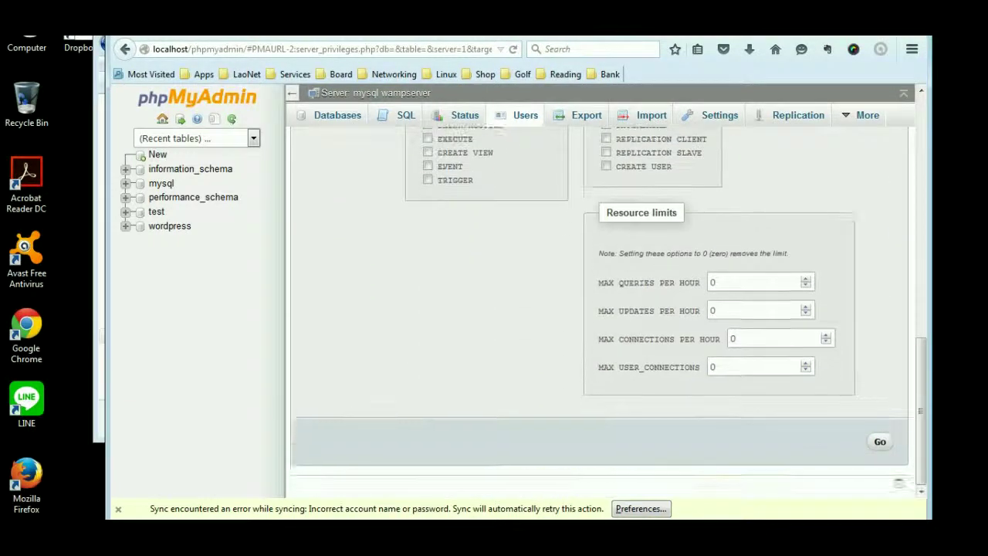
{"action": "scroll", "coordinate": [600, 309], "scroll_direction": "up", "scroll_amount": 3}
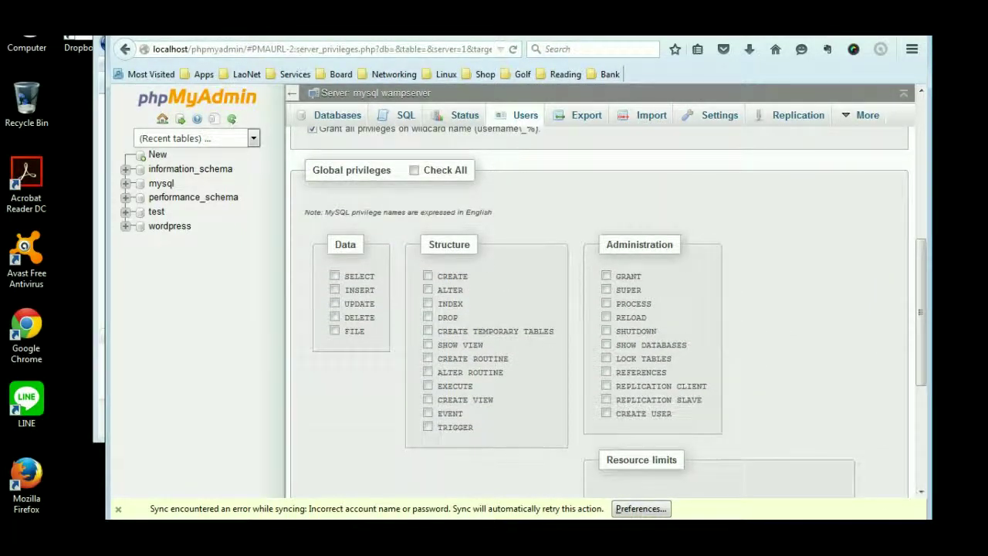
{"action": "scroll", "coordinate": [600, 309], "scroll_direction": "up", "scroll_amount": 4}
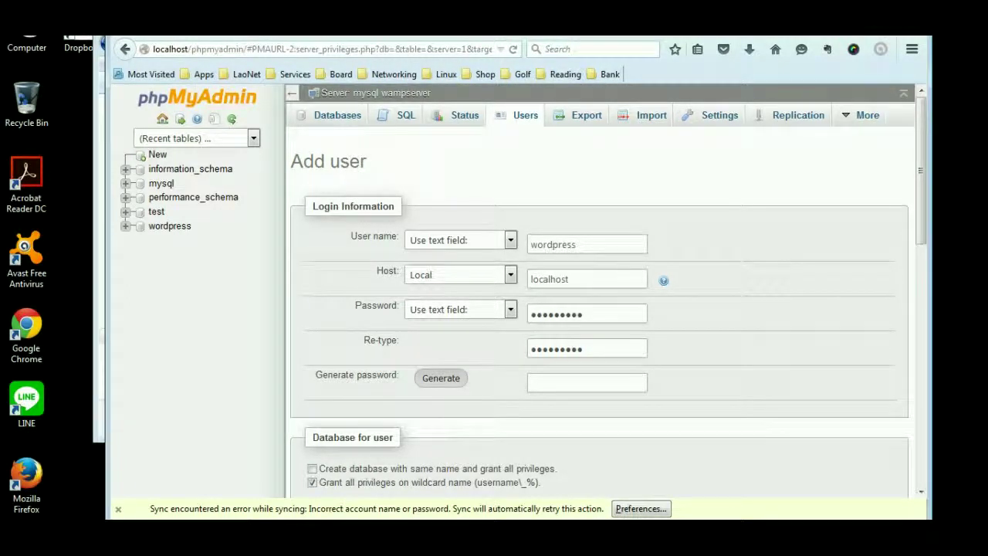
{"action": "scroll", "coordinate": [599, 309], "scroll_direction": "down", "scroll_amount": 5}
{"action": "scroll", "coordinate": [599, 309], "scroll_direction": "down", "scroll_amount": 7}
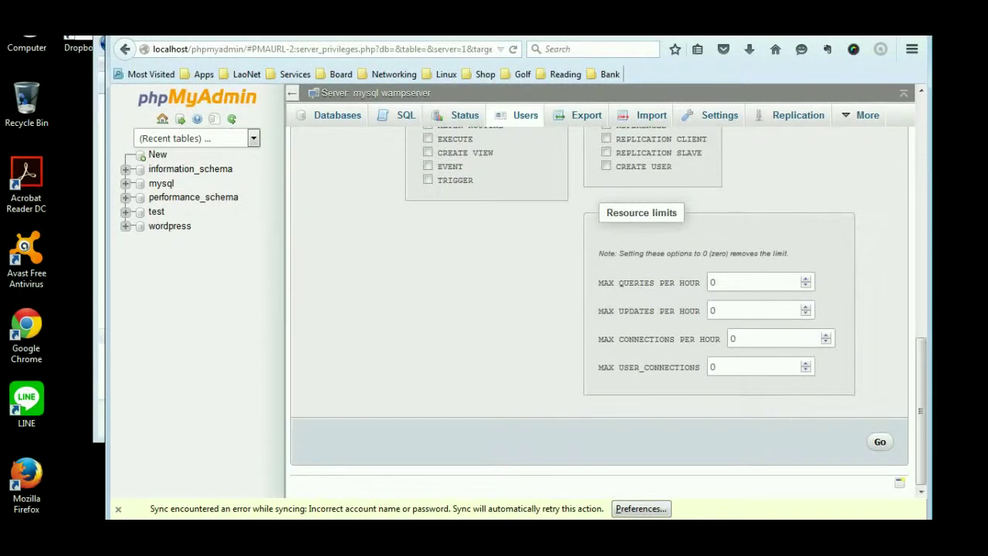
{"action": "left_click", "coordinate": [119, 509]}
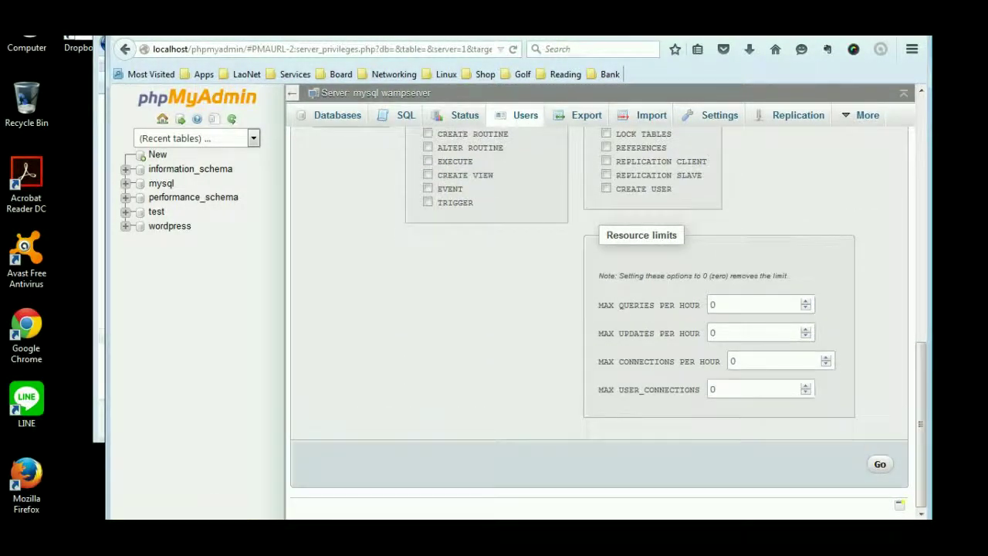
- Create the wordpress user and open its Edit Privileges page
{"action": "key", "text": "Return"}
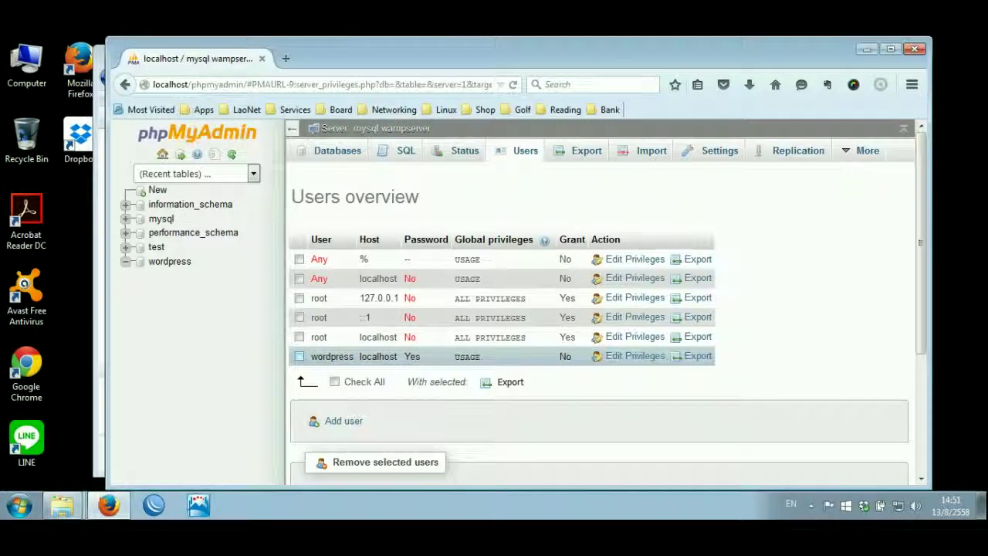
{"action": "left_click", "coordinate": [300, 356]}
{"action": "left_click", "coordinate": [635, 356]}
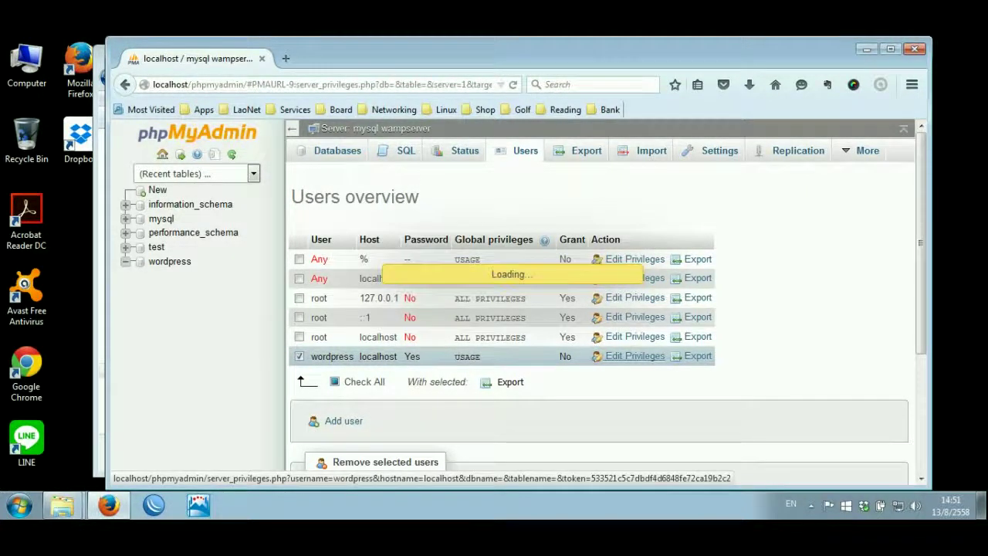
- Choose the wordpress database under 'Add privileges on the following database'
{"action": "scroll", "coordinate": [602, 324], "scroll_direction": "down", "scroll_amount": 8}
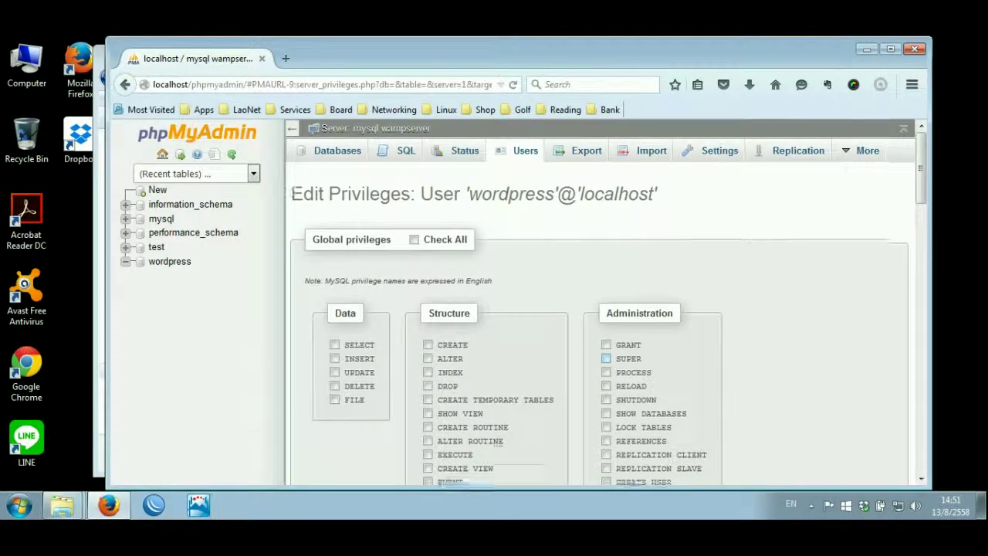
{"action": "scroll", "coordinate": [603, 324], "scroll_direction": "down", "scroll_amount": 4}
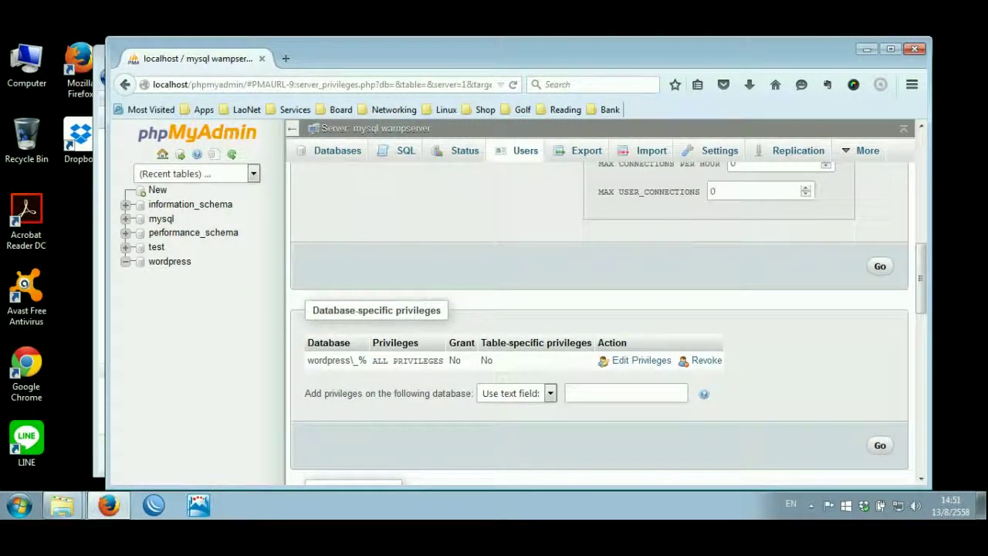
{"action": "left_click_drag", "start_coordinate": [310, 309], "coordinate": [420, 344]}
{"action": "left_click", "coordinate": [421, 344]}
{"action": "left_click", "coordinate": [549, 393]}
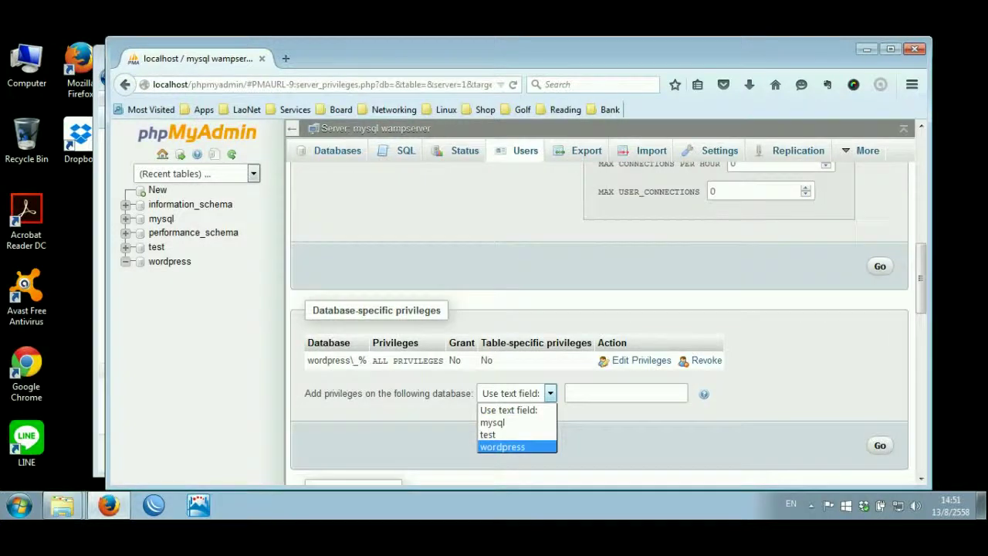
{"action": "left_click", "coordinate": [502, 447]}
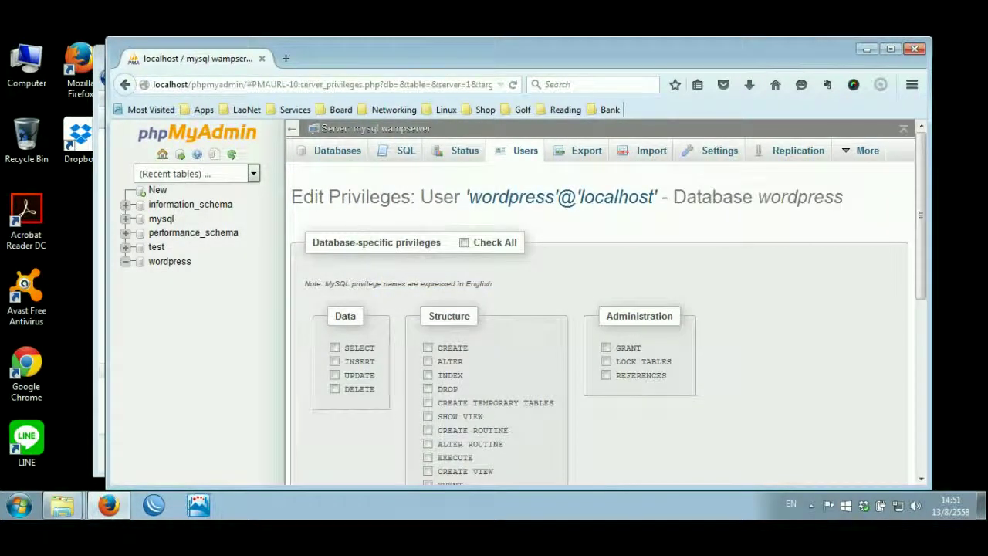
- Check all privileges for 'wordpress'@'localhost' on the wordpress database and apply them with Go
{"action": "left_click_drag", "start_coordinate": [673, 197], "coordinate": [844, 197]}
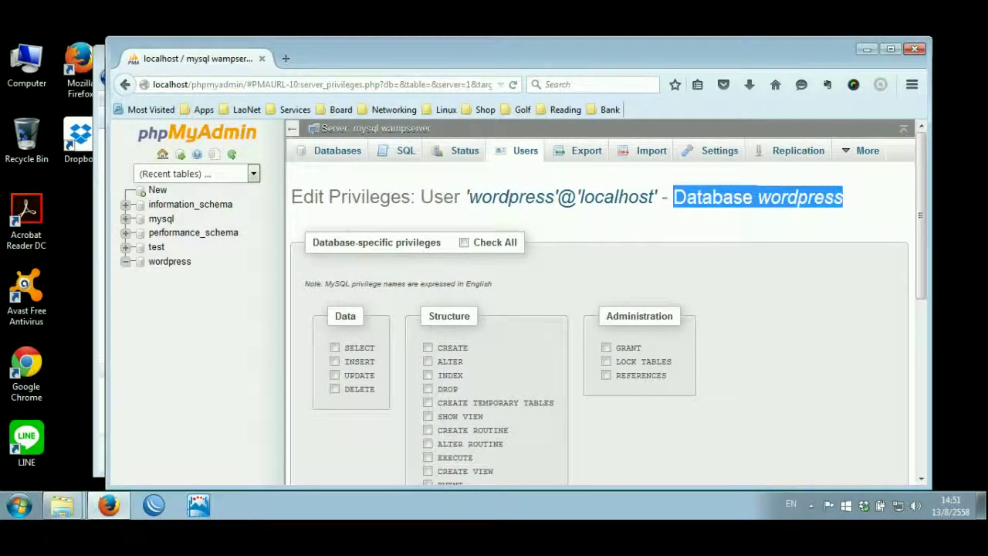
{"action": "left_click_drag", "start_coordinate": [325, 242], "coordinate": [426, 242]}
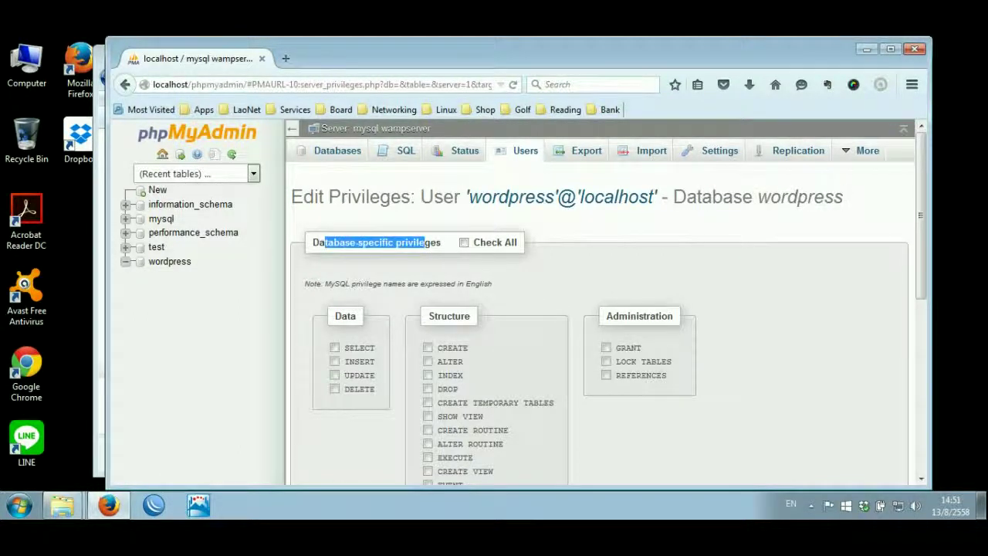
{"action": "left_click", "coordinate": [464, 243]}
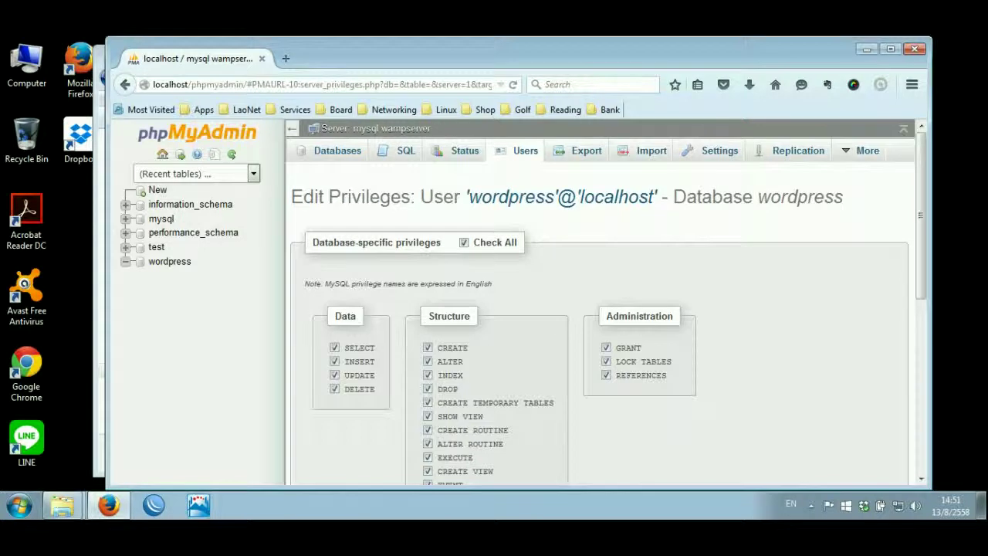
{"action": "scroll", "coordinate": [603, 324], "scroll_direction": "down", "scroll_amount": 5}
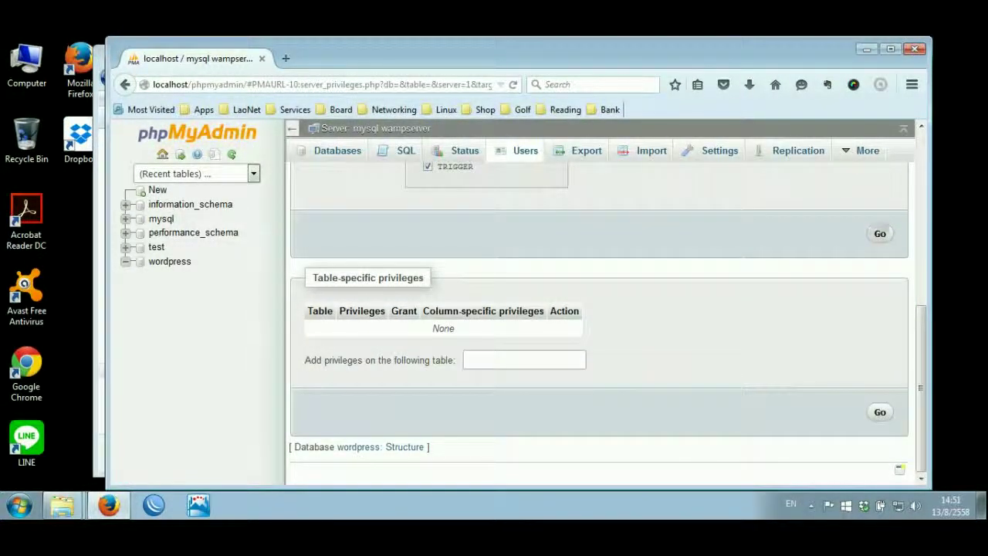
{"action": "left_click", "coordinate": [880, 233]}
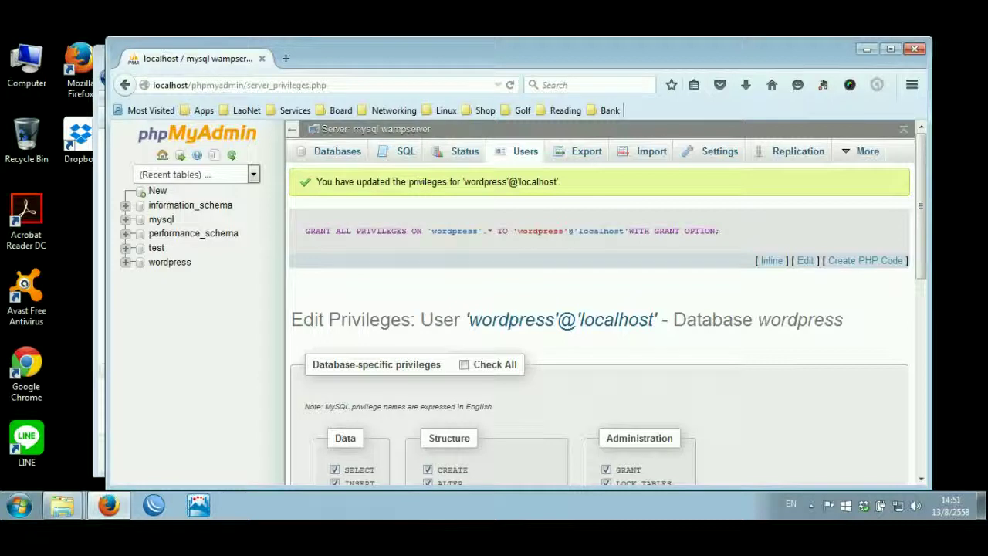
{"action": "scroll", "coordinate": [600, 324], "scroll_direction": "down", "scroll_amount": 8}
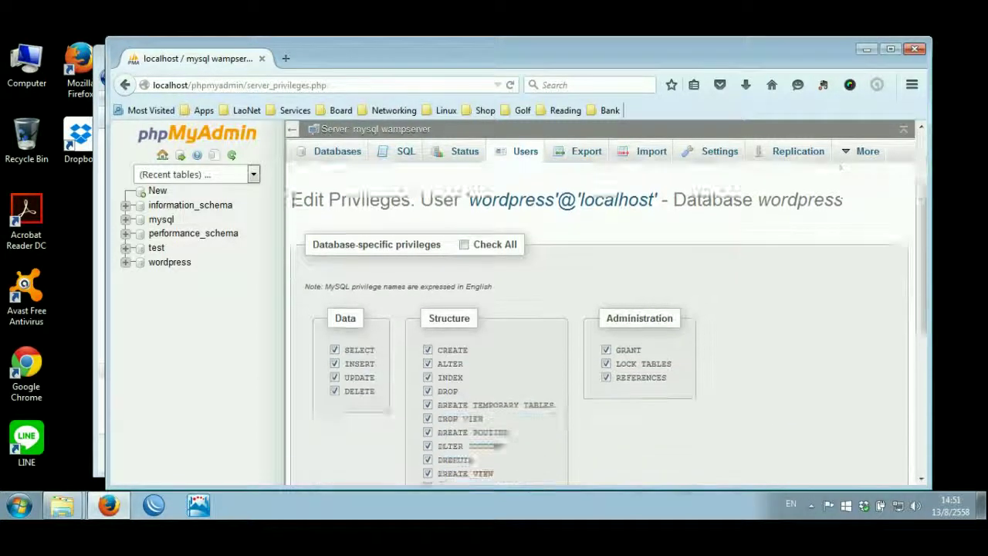
{"action": "scroll", "coordinate": [600, 324], "scroll_direction": "down", "scroll_amount": 2}
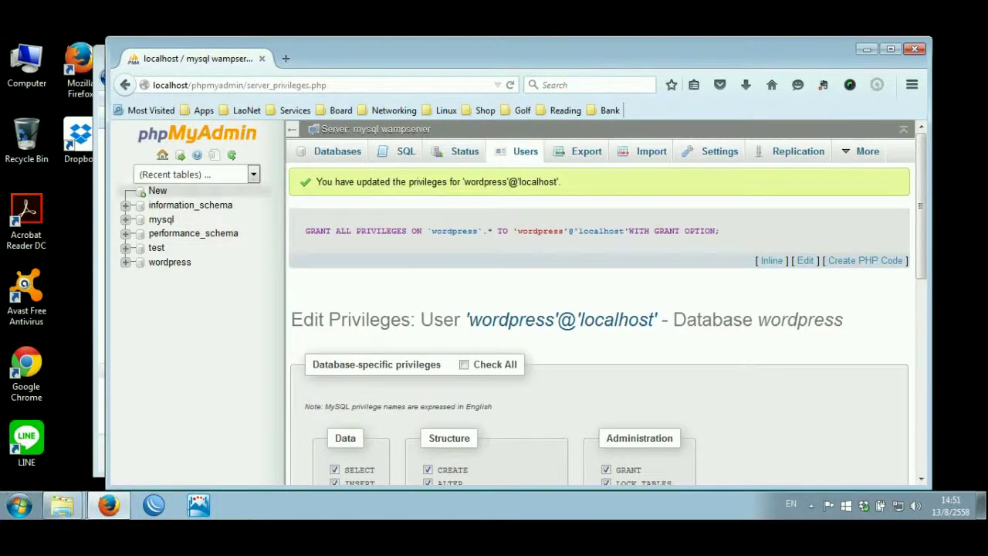
- Close the query window and go back to the phpMyAdmin home page
{"action": "left_click", "coordinate": [213, 155]}
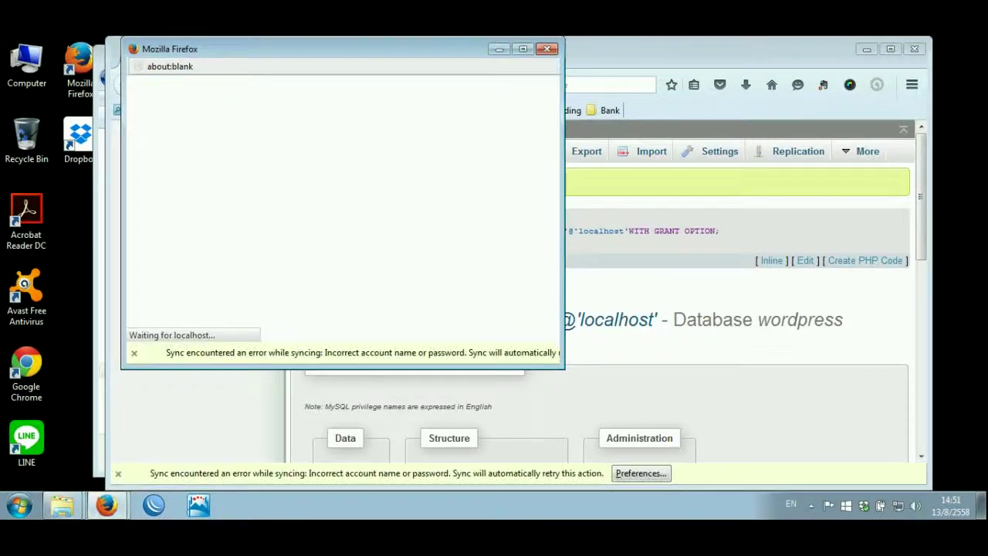
{"action": "key", "text": "alt+F4"}
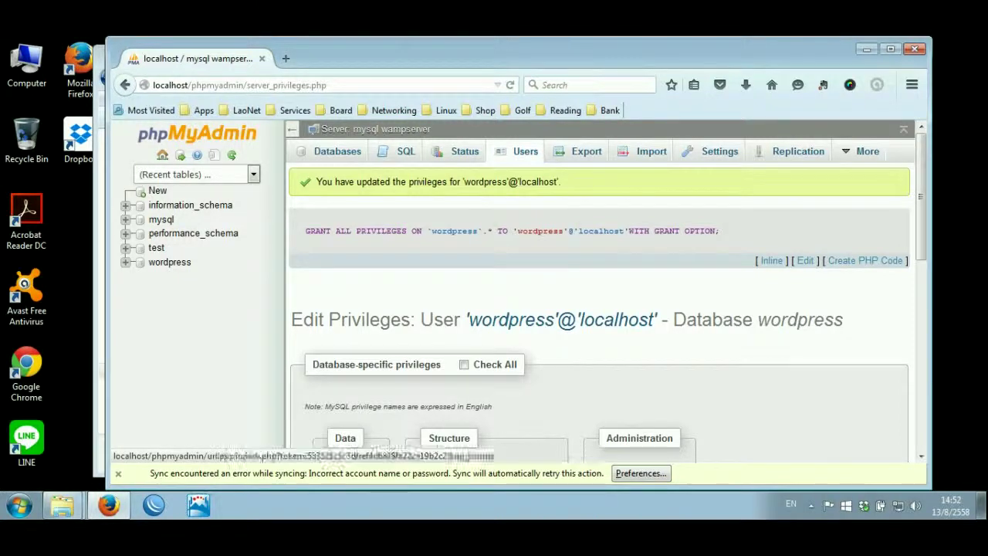
{"action": "left_click", "coordinate": [163, 156]}
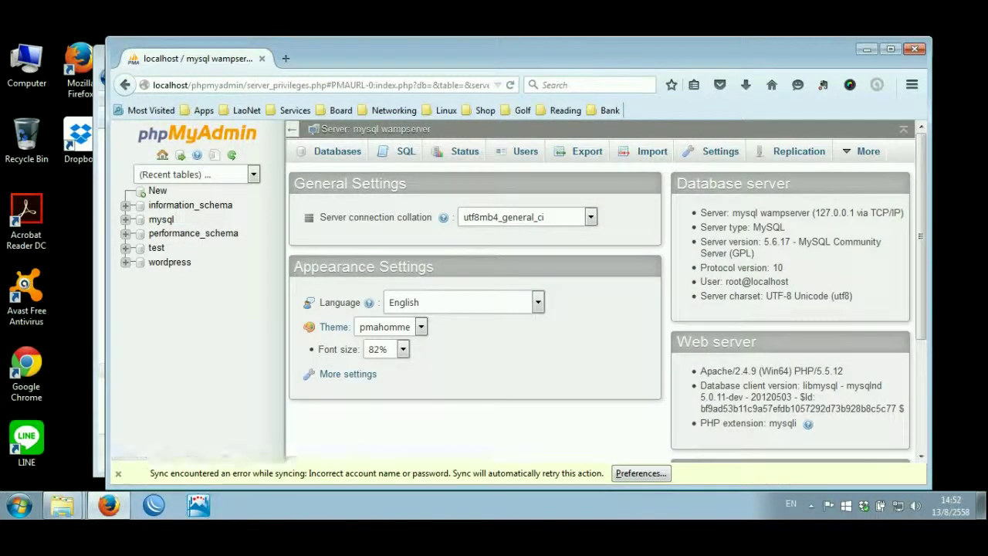
{"action": "scroll", "coordinate": [602, 309], "scroll_direction": "down", "scroll_amount": 4}
{"action": "scroll", "coordinate": [602, 309], "scroll_direction": "up", "scroll_amount": 4}
- Duplicate wp-config-sample.php inside the C:\wamp\www\wordpress folder
{"action": "mouse_move", "coordinate": [61, 505]}
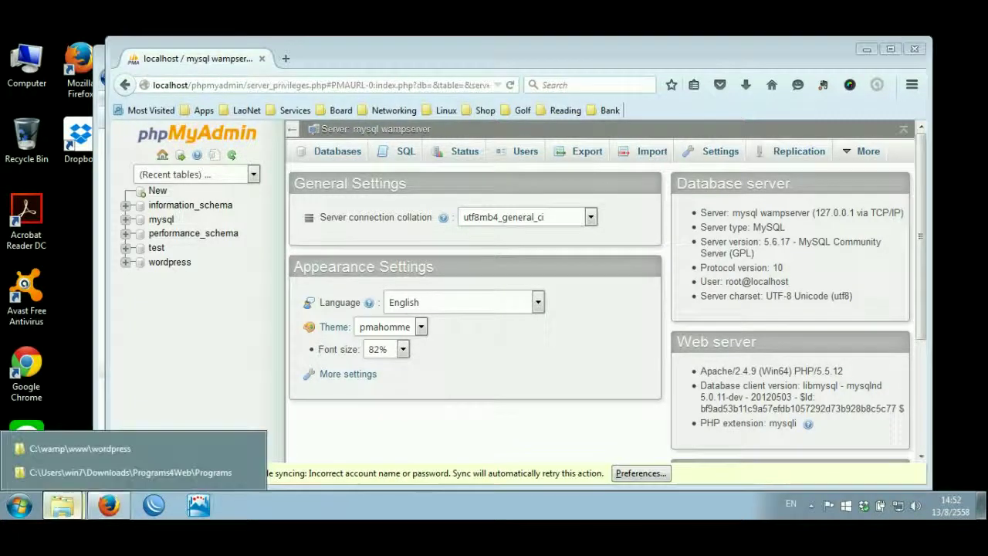
{"action": "left_click", "coordinate": [80, 448]}
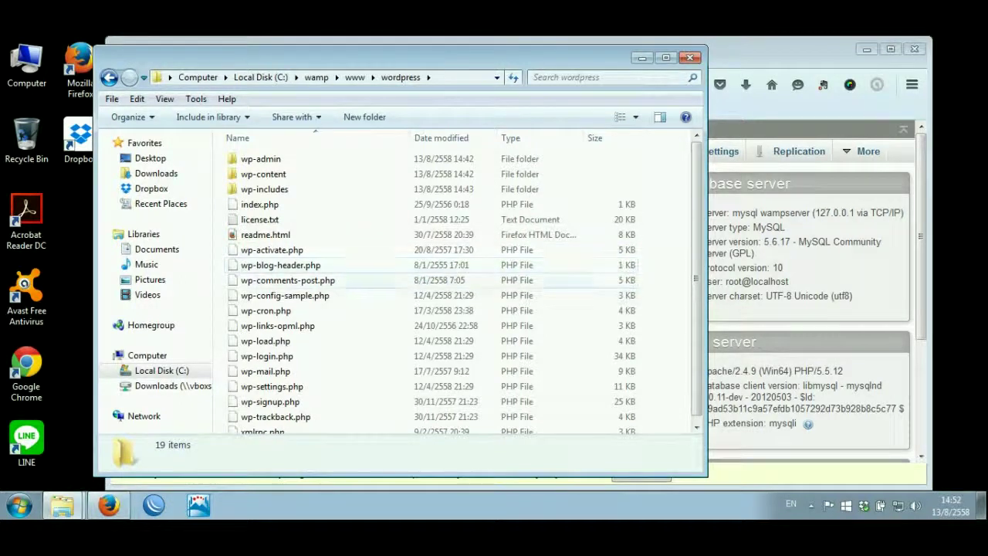
{"action": "left_click", "coordinate": [305, 295]}
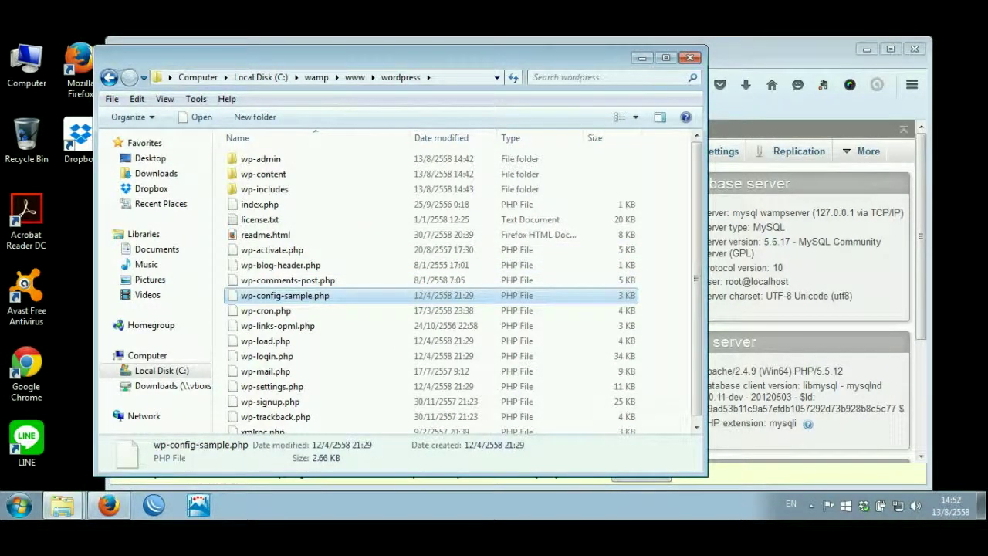
{"action": "right_click", "coordinate": [290, 296]}
{"action": "left_click", "coordinate": [324, 212]}
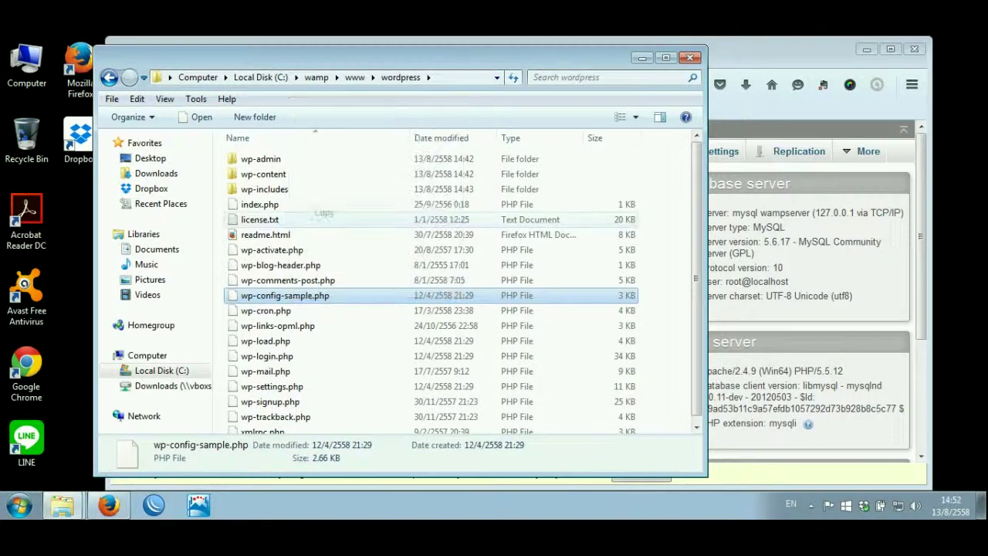
{"action": "right_click", "coordinate": [355, 109]}
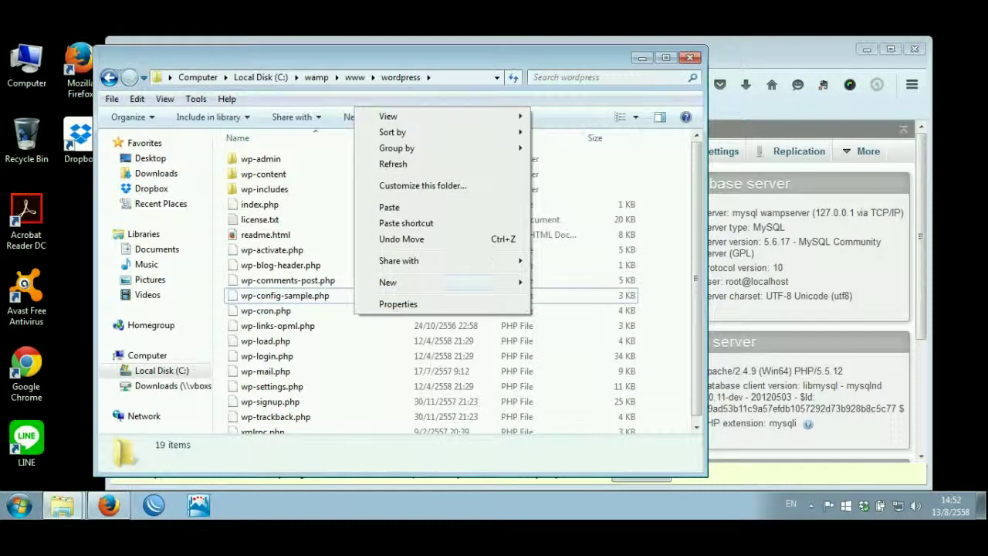
{"action": "left_click", "coordinate": [390, 207]}
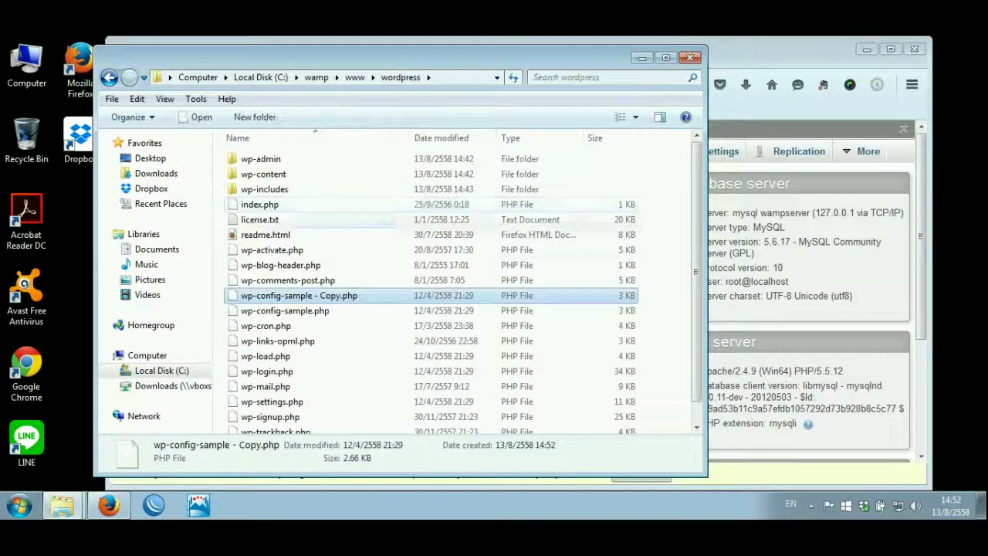
- Rename the copy to wp-config.php and open it in Notepad++
{"action": "left_click", "coordinate": [326, 296]}
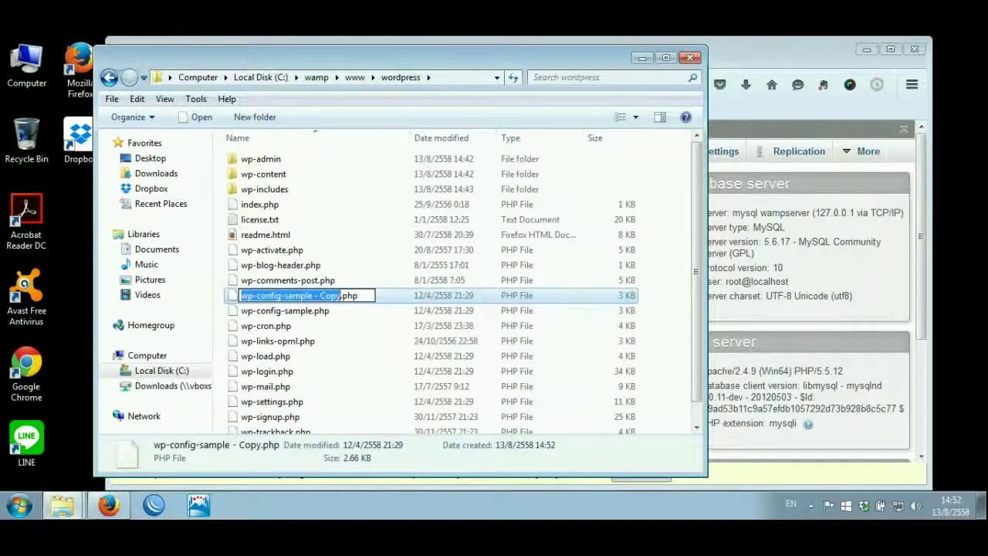
{"action": "right_click", "coordinate": [326, 296]}
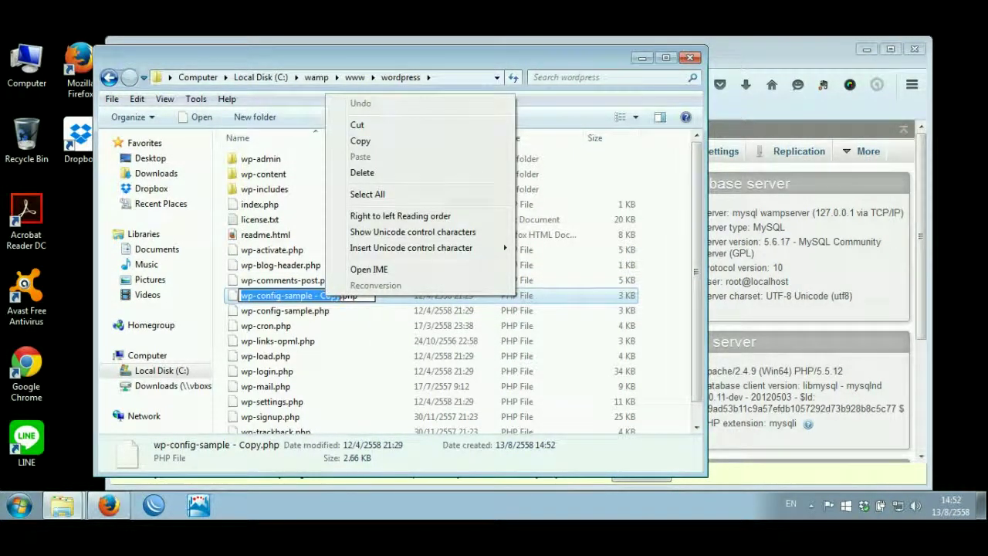
{"action": "left_click_drag", "start_coordinate": [281, 296], "coordinate": [341, 296]}
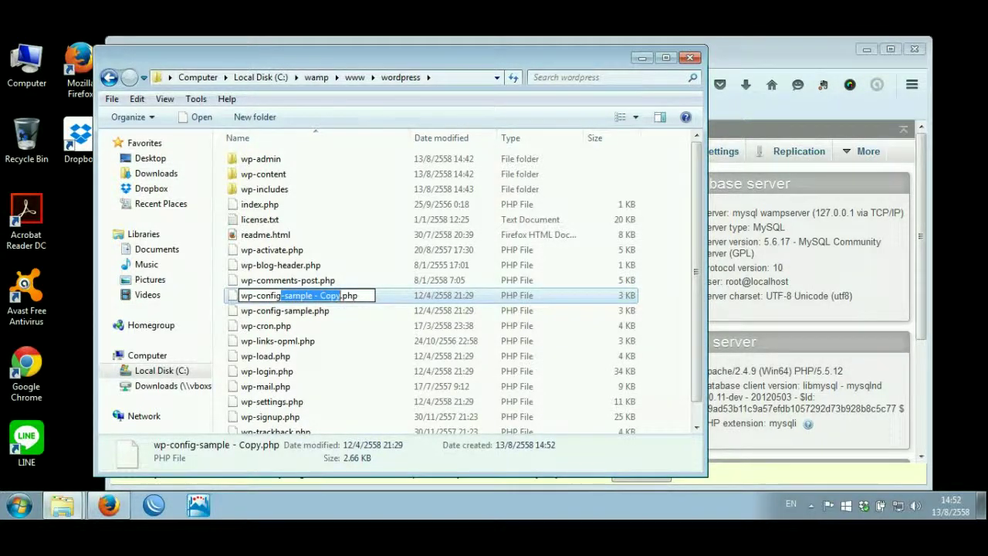
{"action": "key", "text": "Delete"}
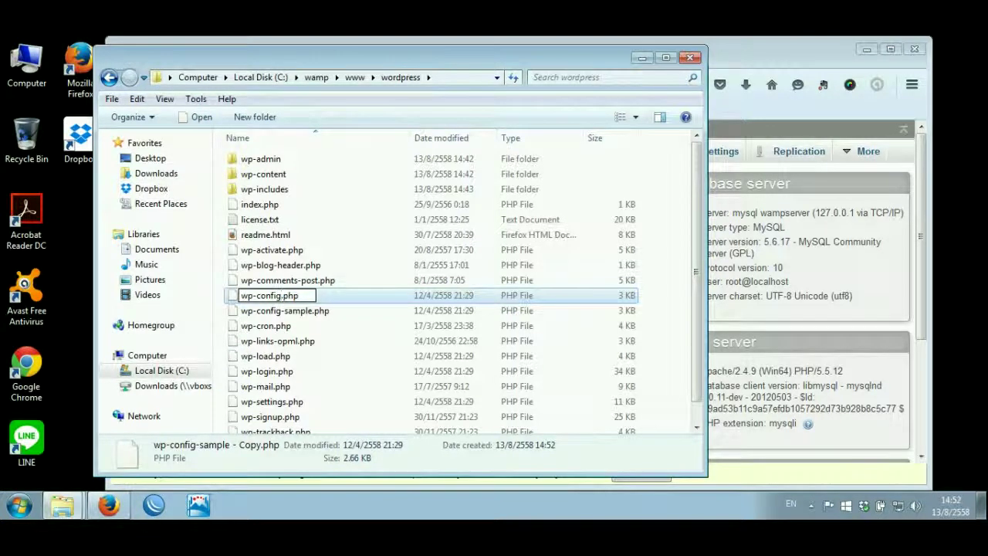
{"action": "key", "text": "Return"}
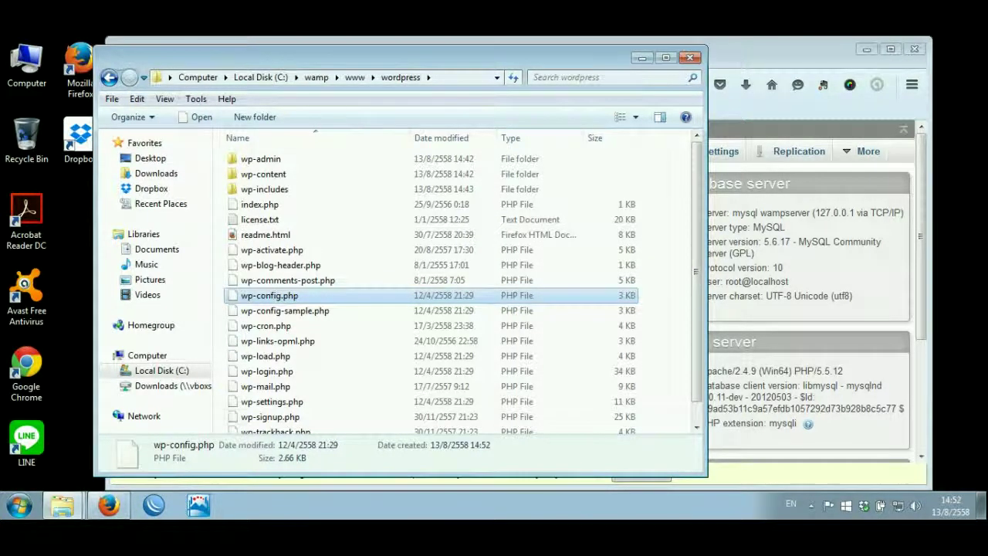
{"action": "key", "text": "shift+F10"}
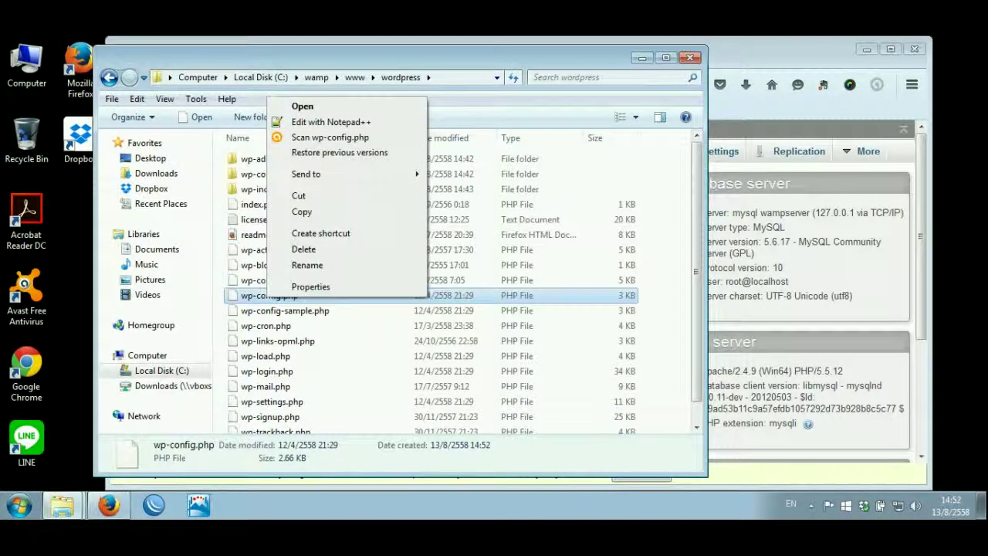
{"action": "key", "text": "Down"}
{"action": "key", "text": "Down"}
{"action": "key", "text": "Return"}
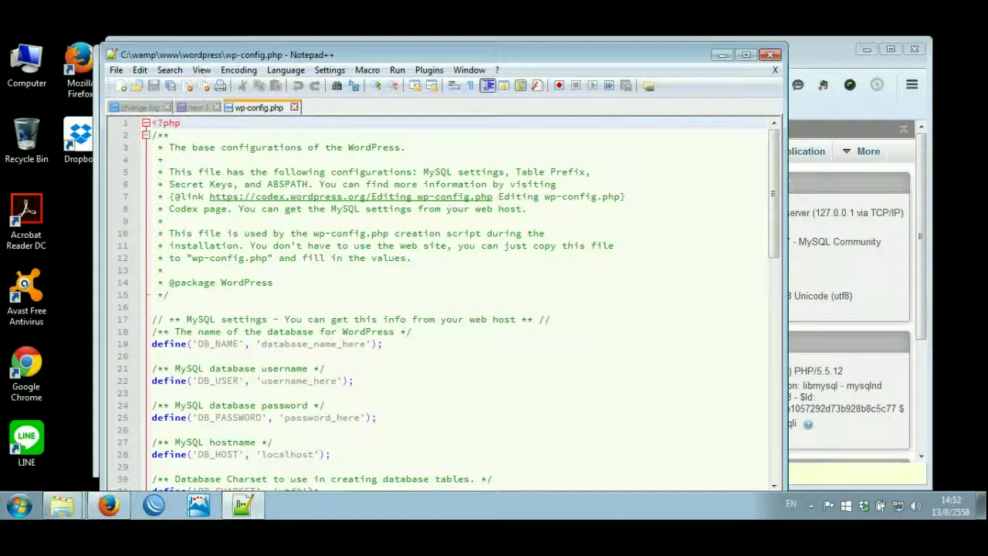
- Set DB_NAME and DB_USER to wordpress and fill in the database password
{"action": "left_click_drag", "start_coordinate": [261, 343], "coordinate": [365, 343]}
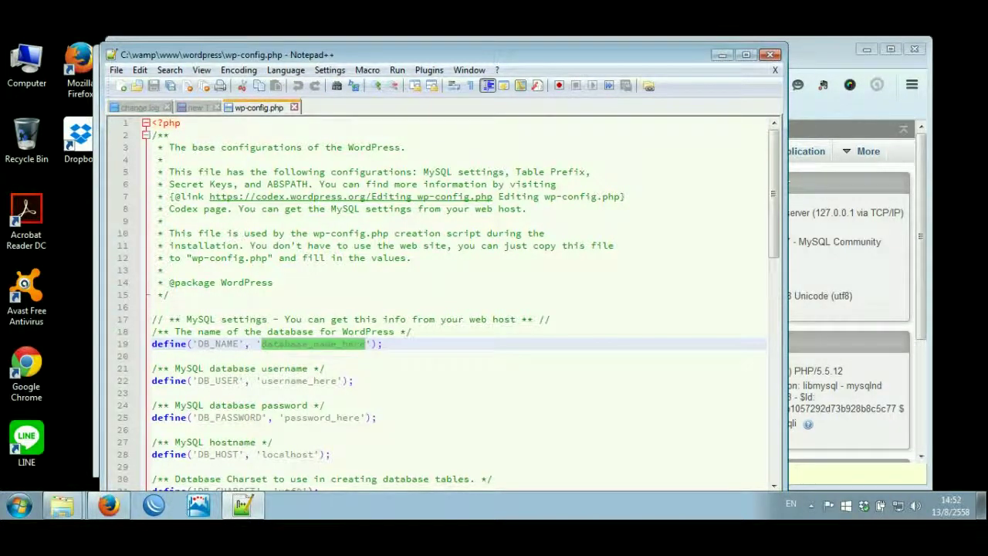
{"action": "type", "text": "wordp"}
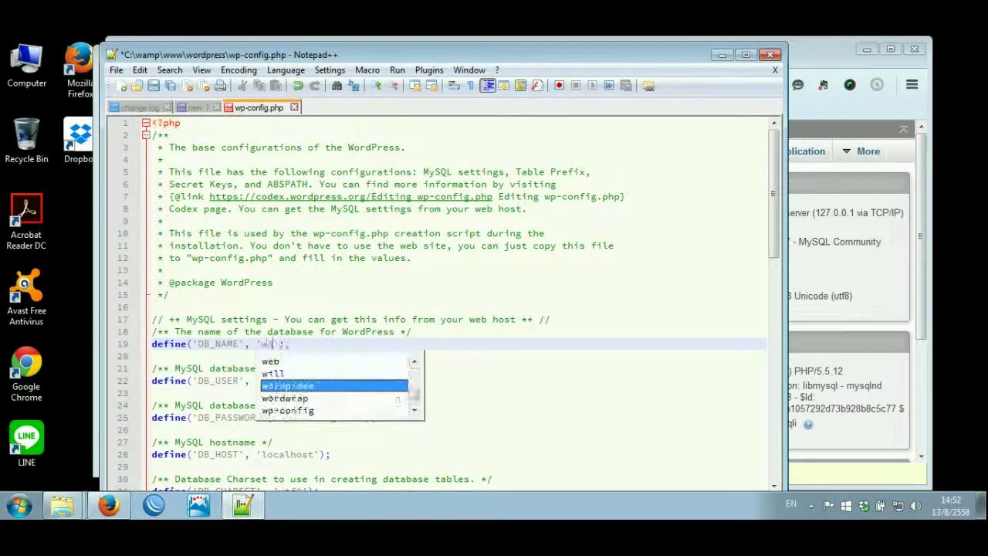
{"action": "type", "text": "ress"}
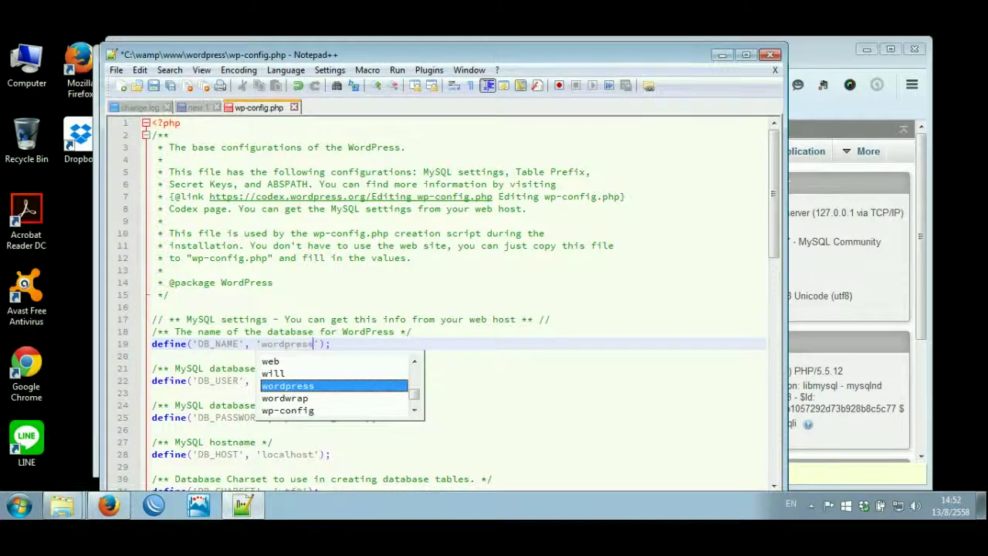
{"action": "left_click", "coordinate": [309, 392]}
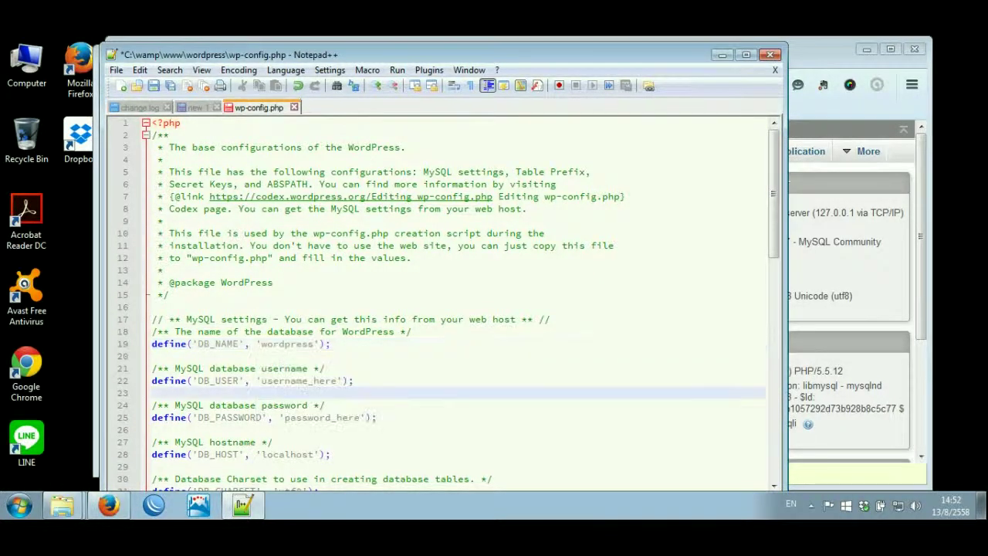
{"action": "double_click", "coordinate": [298, 381]}
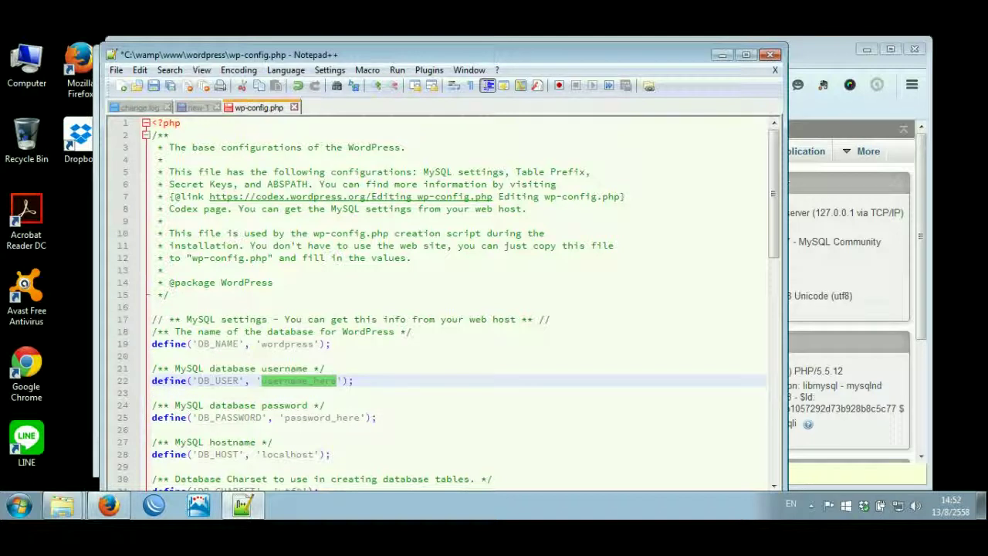
{"action": "type", "text": "wordpress"}
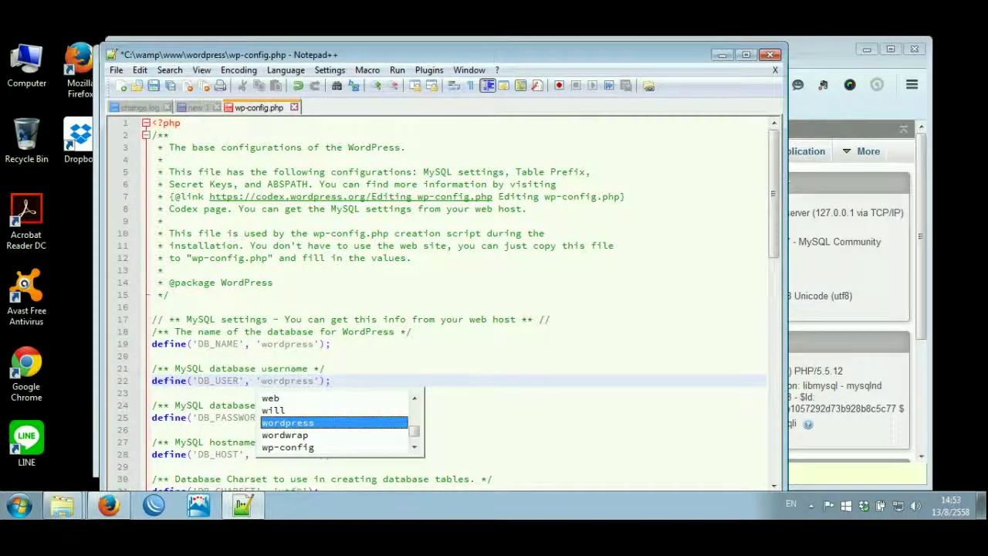
{"action": "key", "text": "Escape"}
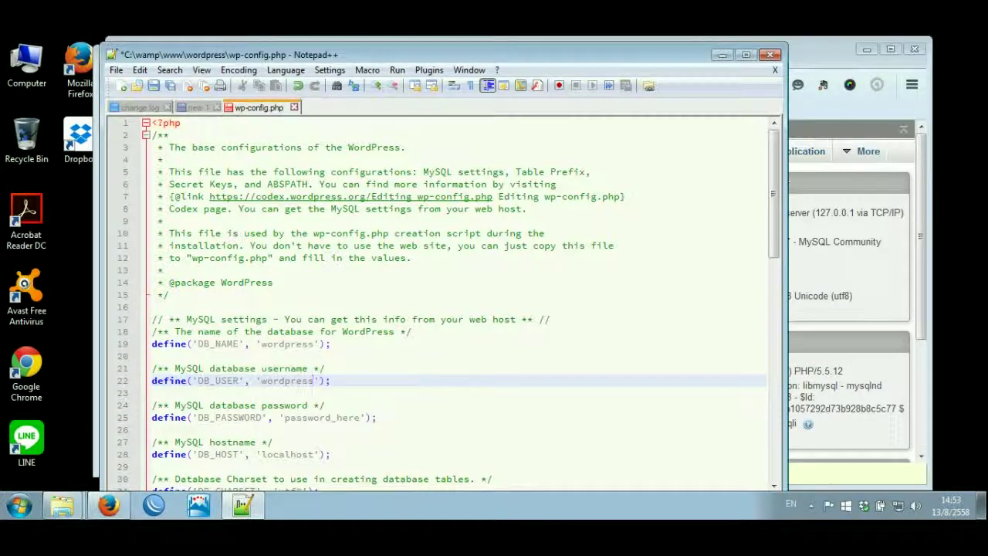
{"action": "double_click", "coordinate": [317, 417]}
{"action": "type", "text": "wor"}
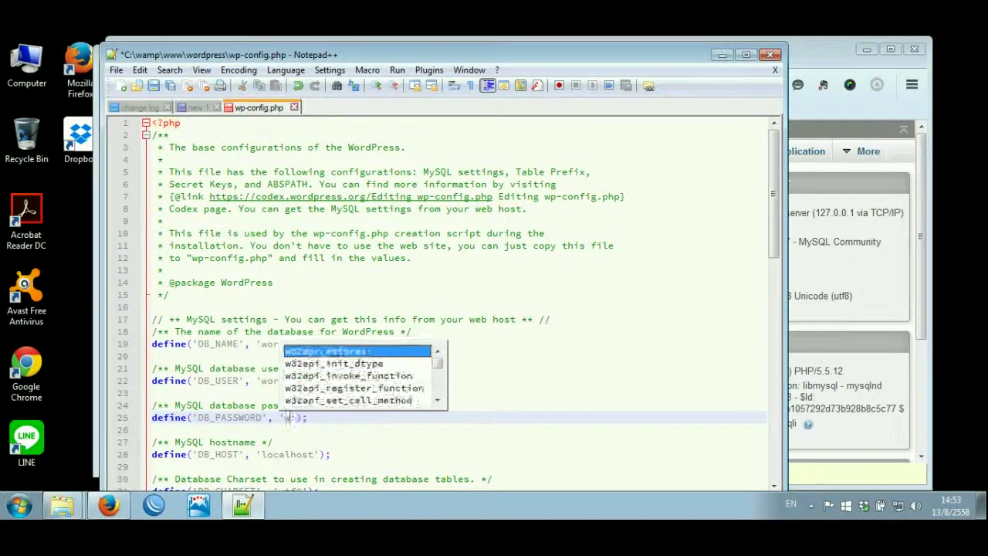
{"action": "type", "text": "dpress"}
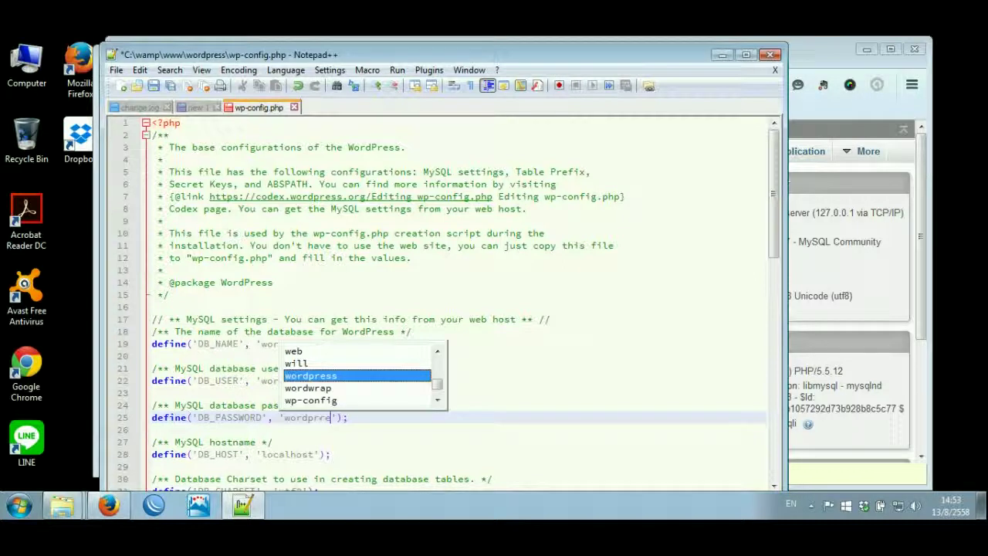
{"action": "left_click", "coordinate": [274, 441]}
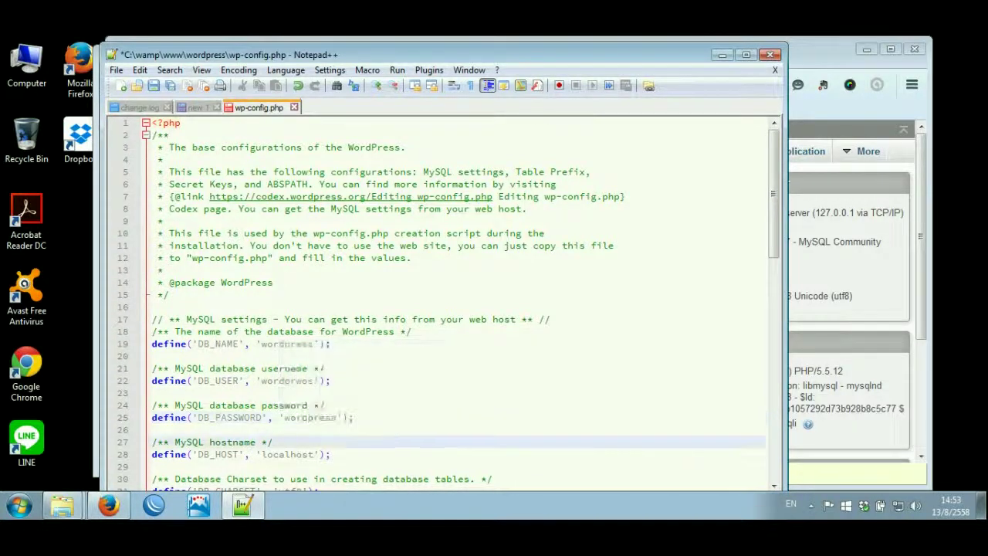
- Review the three database settings, save wp-config.php and close Notepad++
{"action": "left_click_drag", "start_coordinate": [198, 417], "coordinate": [261, 417]}
{"action": "left_click_drag", "start_coordinate": [198, 380], "coordinate": [239, 381]}
{"action": "left_click_drag", "start_coordinate": [198, 343], "coordinate": [247, 343]}
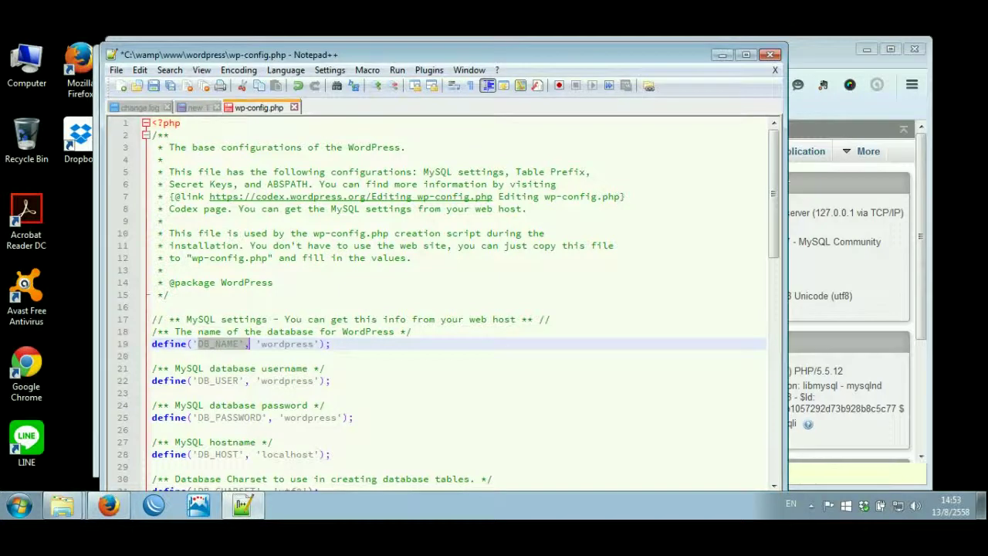
{"action": "left_click", "coordinate": [330, 381]}
{"action": "key", "text": "ctrl+s"}
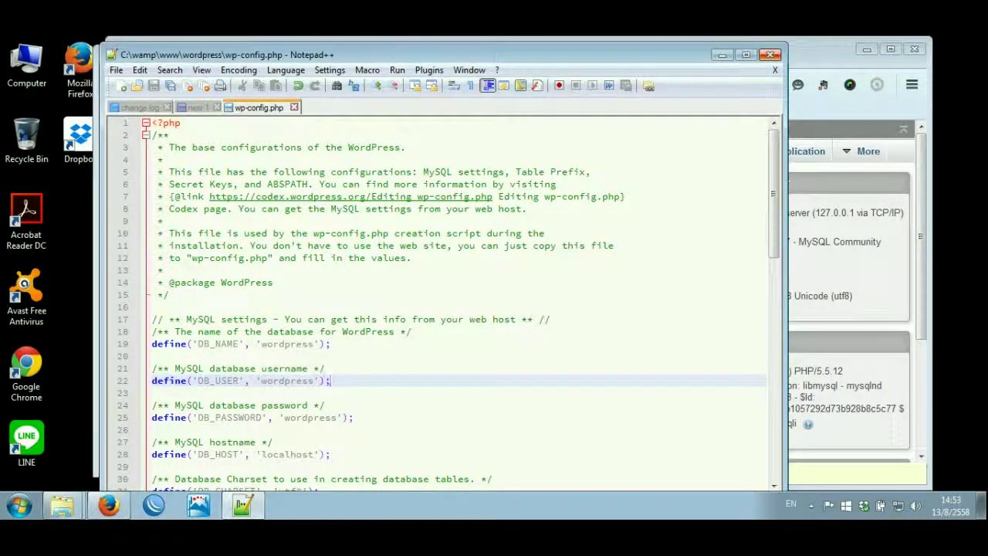
{"action": "left_click", "coordinate": [771, 55]}
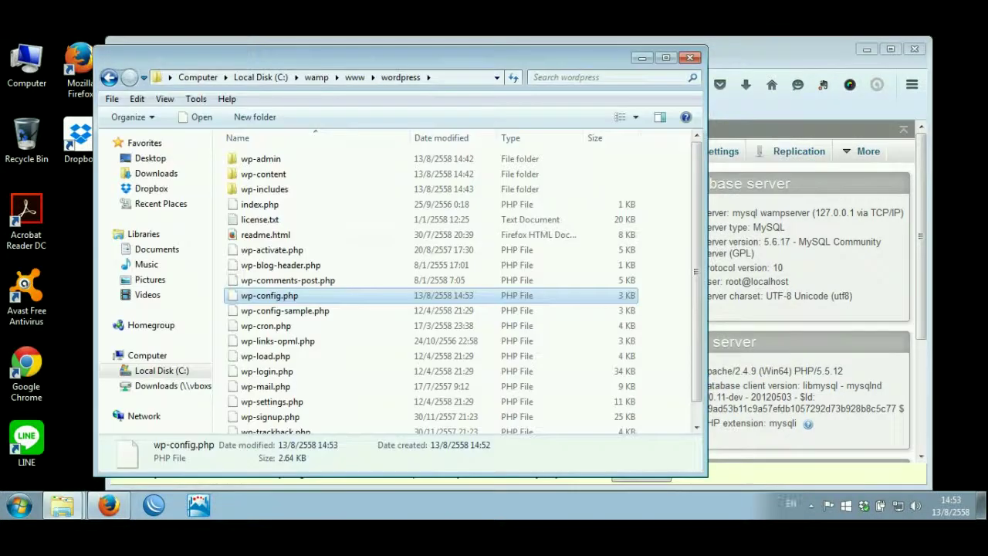
- Close the wordpress folder window and load localhost/wordpress in a new Firefox tab
{"action": "left_click", "coordinate": [690, 57]}
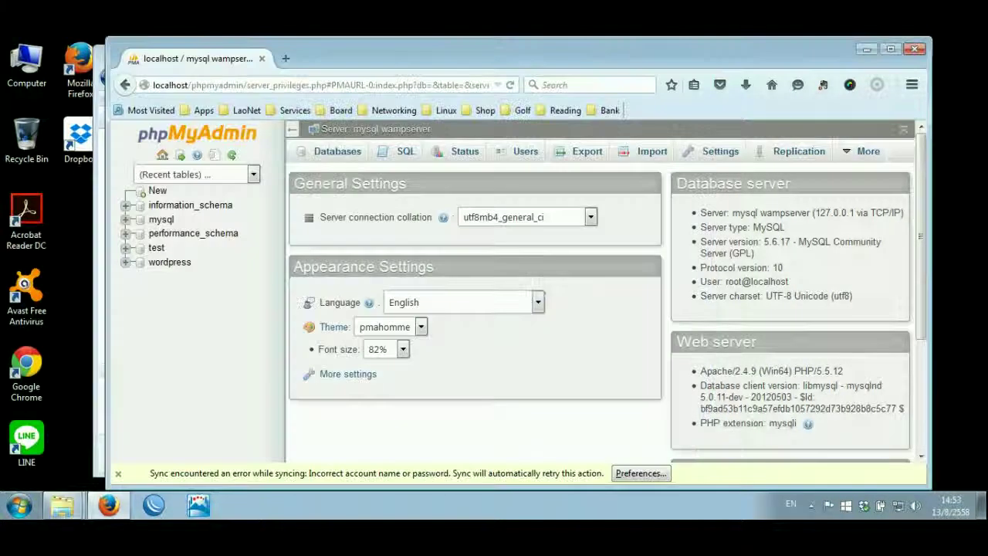
{"action": "left_click", "coordinate": [285, 58]}
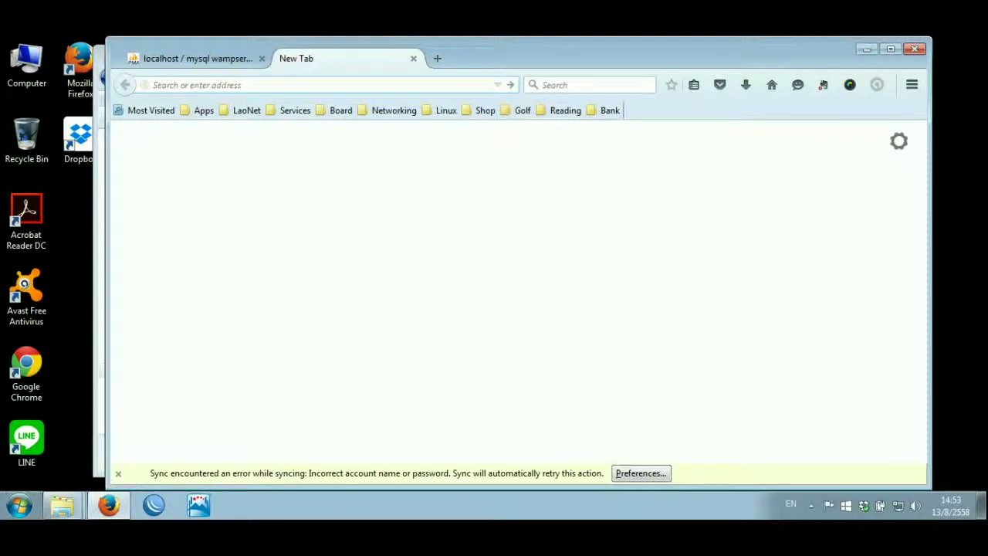
{"action": "type", "text": "localhost/"}
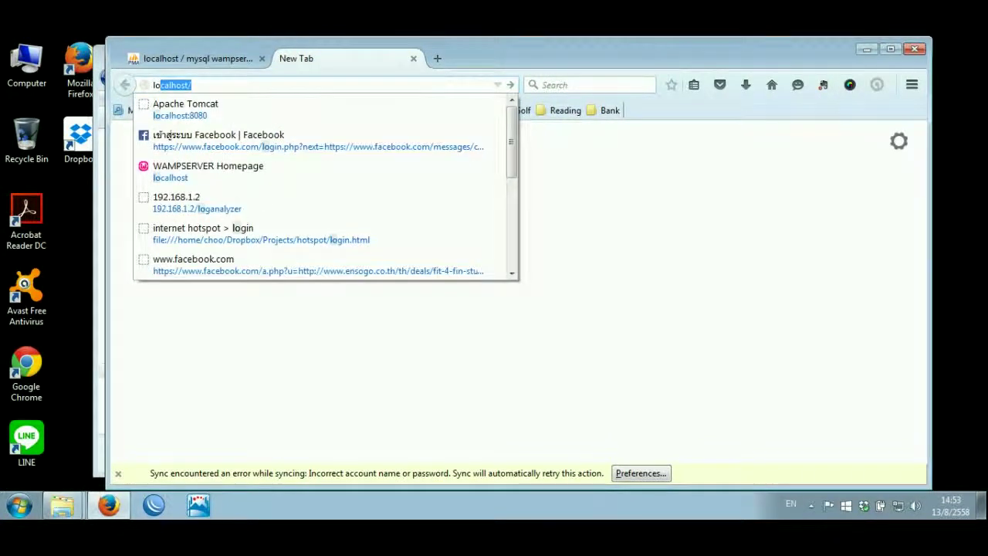
{"action": "key", "text": "Right"}
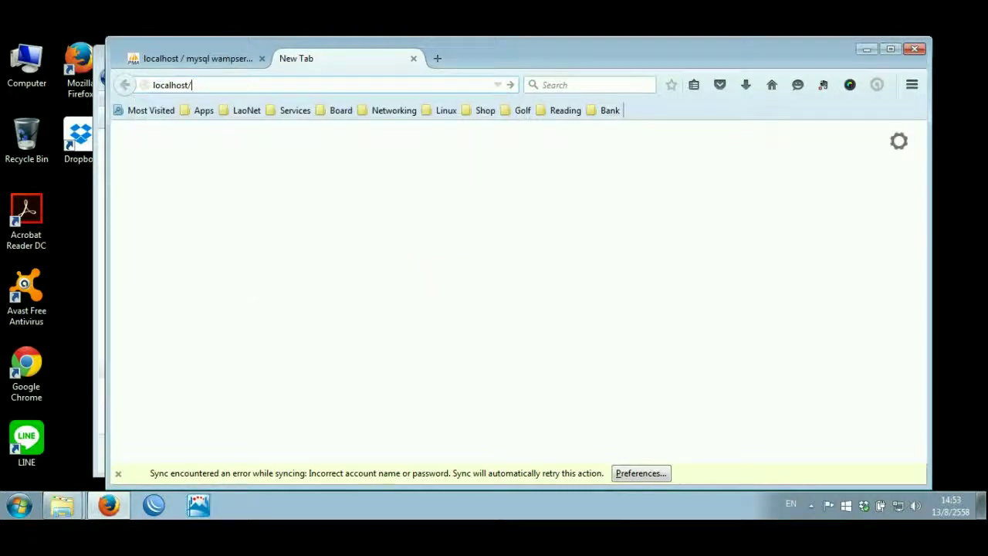
{"action": "type", "text": "wordpre"}
{"action": "key", "text": "Return"}
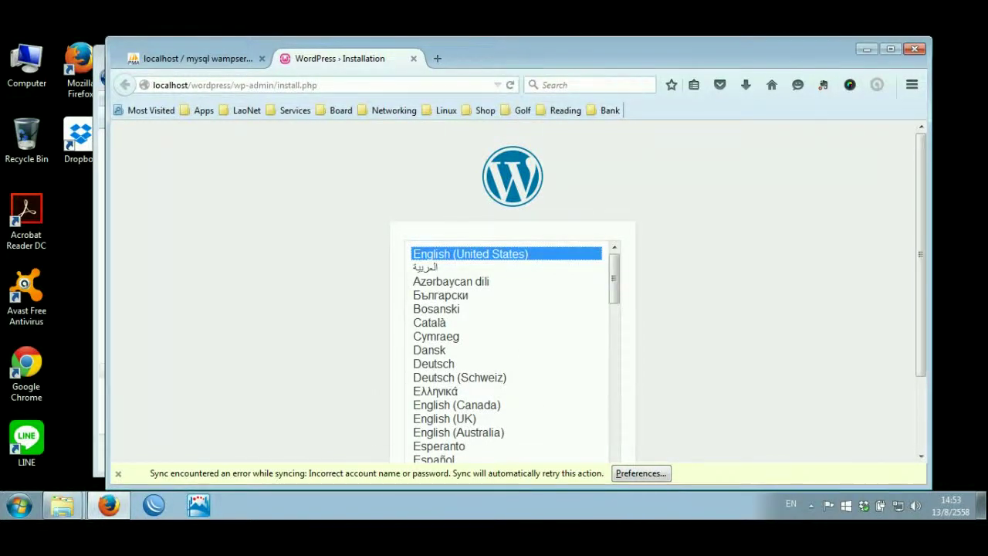
- Keep English (United States) as the install language and enter site title 'My First Wordpress'
{"action": "scroll", "coordinate": [512, 301], "scroll_direction": "down", "scroll_amount": 2}
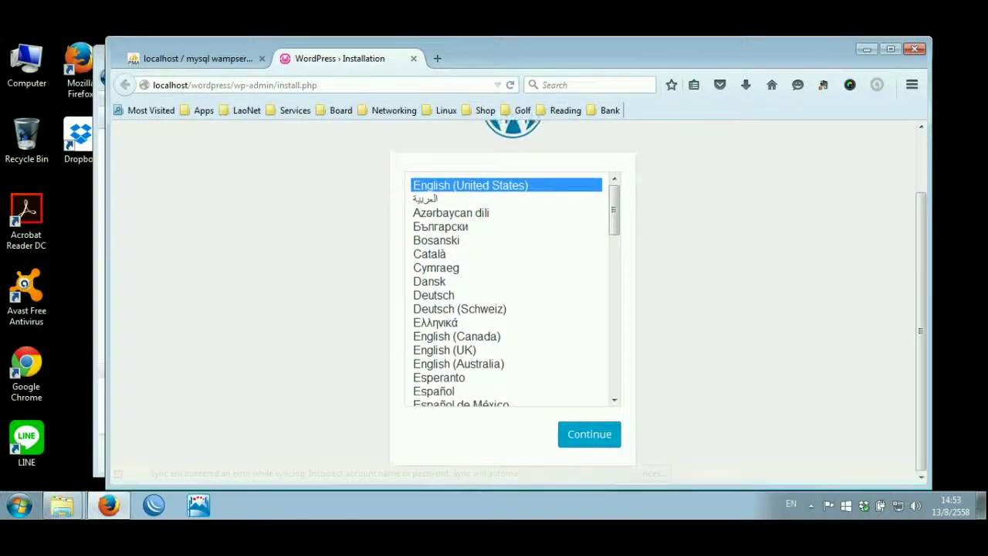
{"action": "key", "text": "Return"}
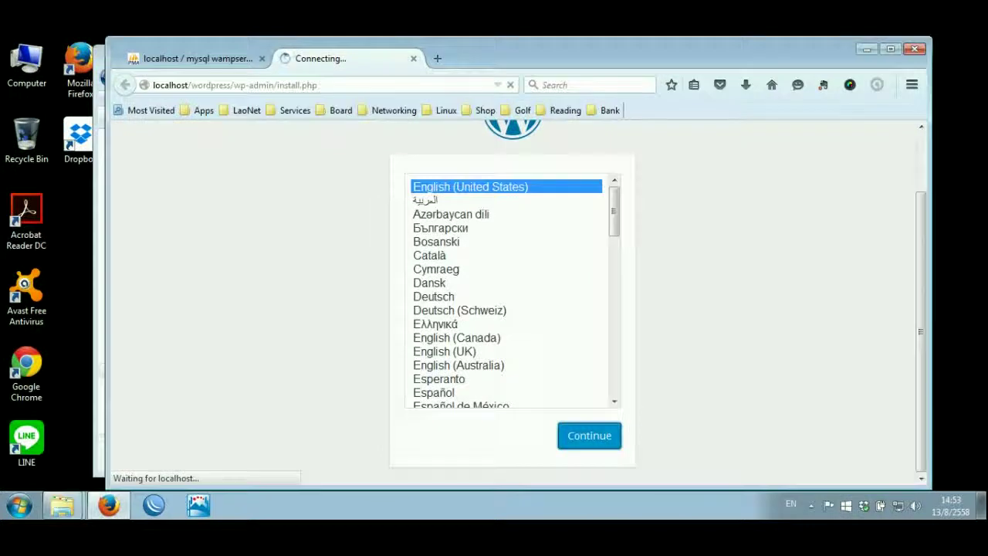
{"action": "scroll", "coordinate": [509, 309], "scroll_direction": "down", "scroll_amount": 4}
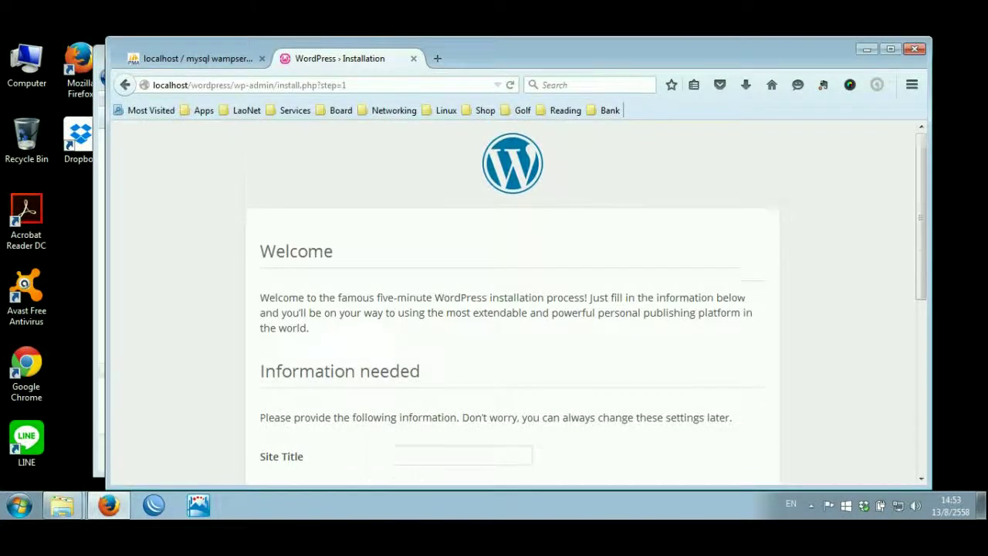
{"action": "key", "text": "Down"}
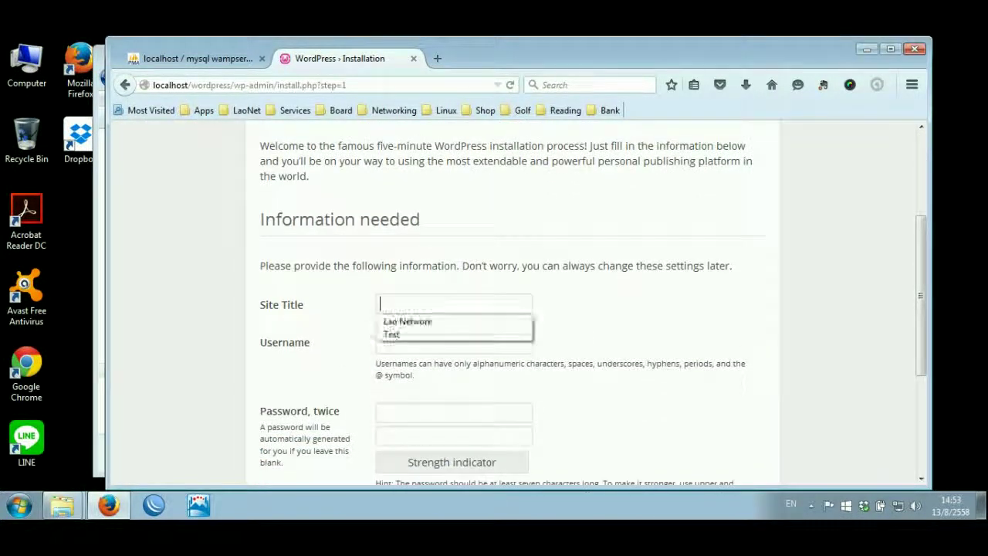
{"action": "type", "text": "M"}
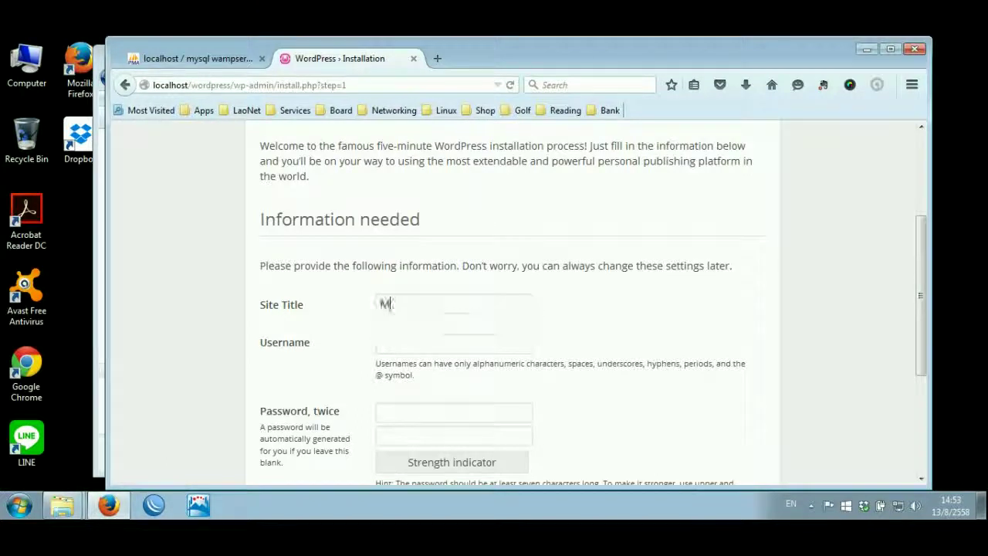
{"action": "type", "text": "y Fire"}
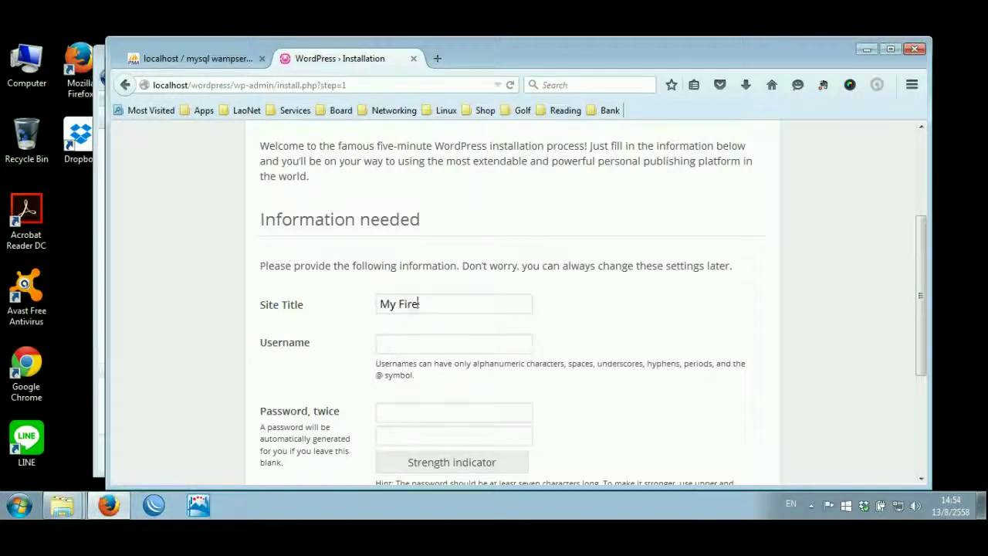
{"action": "key", "text": "BackSpace"}
{"action": "type", "text": "st Web"}
{"action": "key", "text": "BackSpace"}
{"action": "type", "text": "ordpress"}
- Fill in the admin username, password and e-mail address, then submit to install WordPress
{"action": "left_click", "coordinate": [454, 343]}
{"action": "type", "text": "admin"}
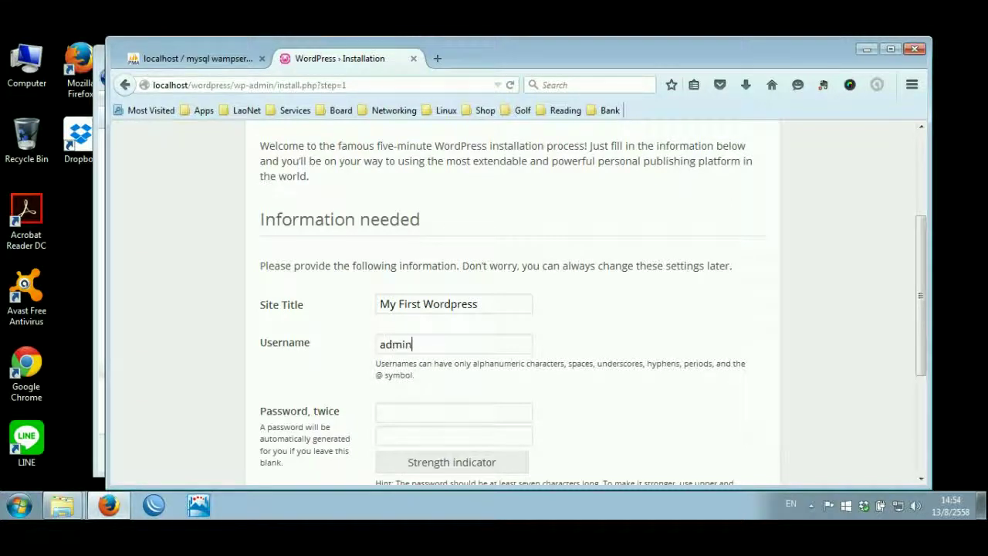
{"action": "type", "text": "admin"}
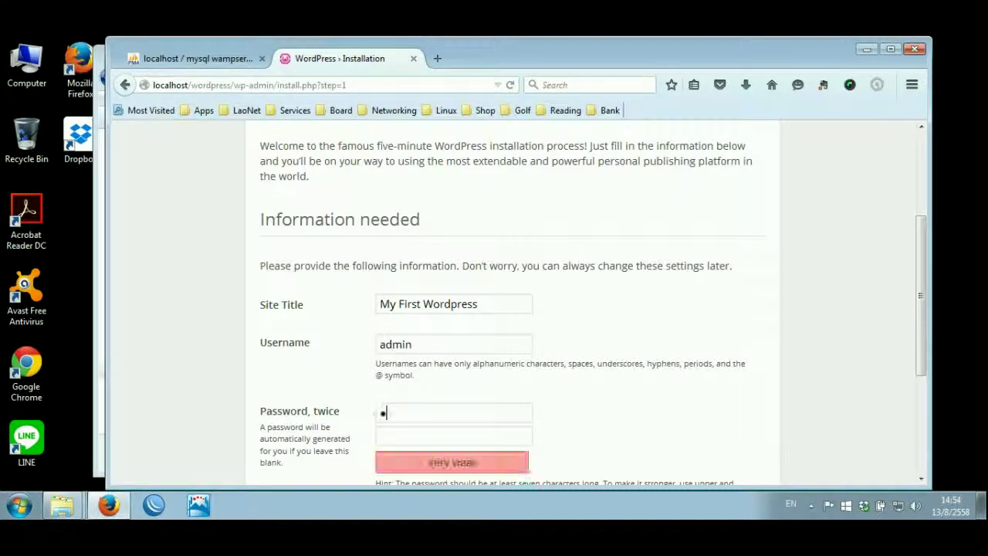
{"action": "key", "text": "Tab"}
{"action": "type", "text": "admin"}
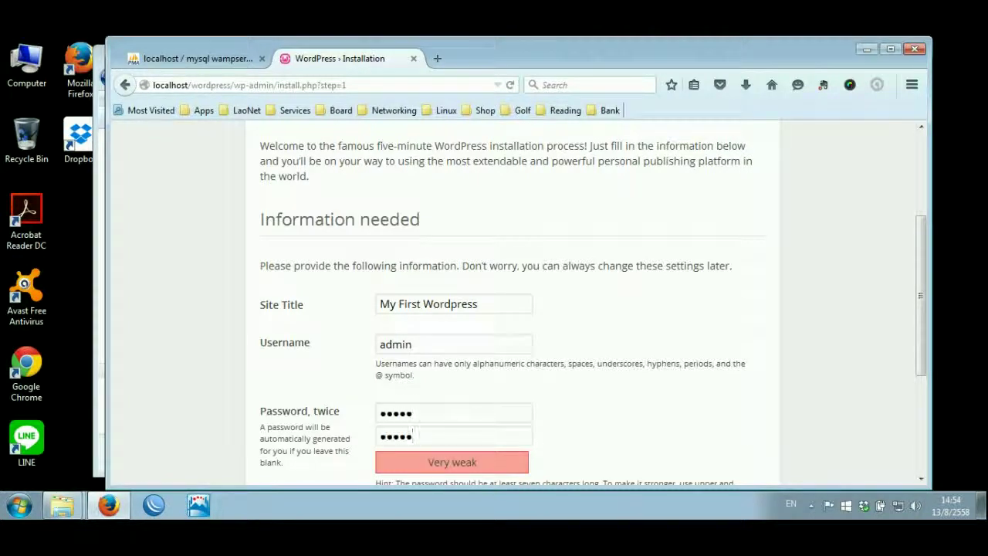
{"action": "scroll", "coordinate": [516, 309], "scroll_direction": "down", "scroll_amount": 5}
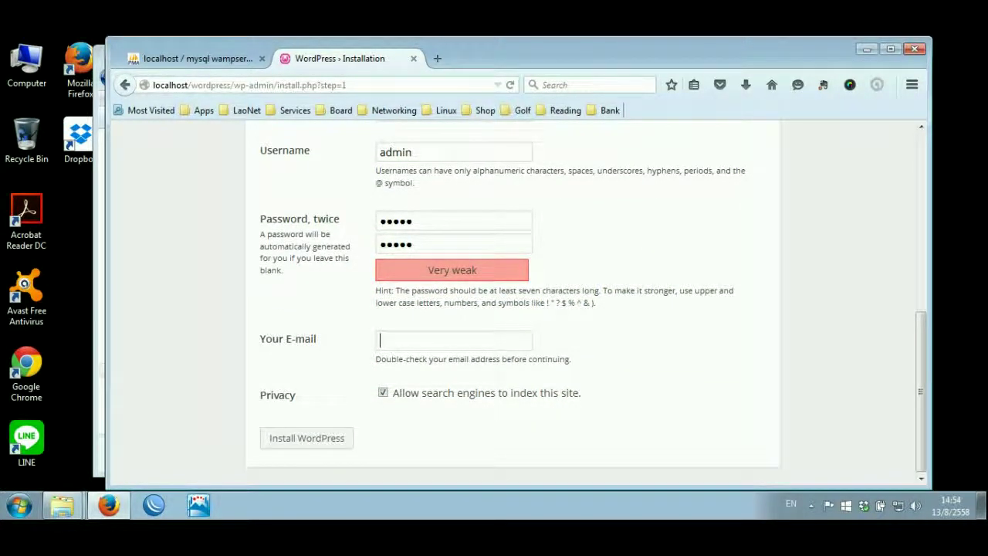
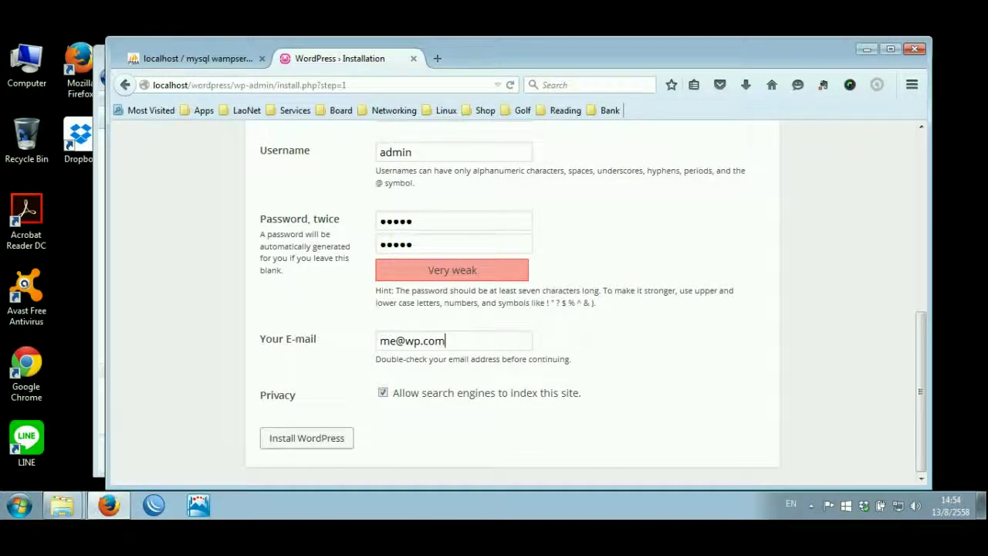
{"action": "key", "text": "Return"}
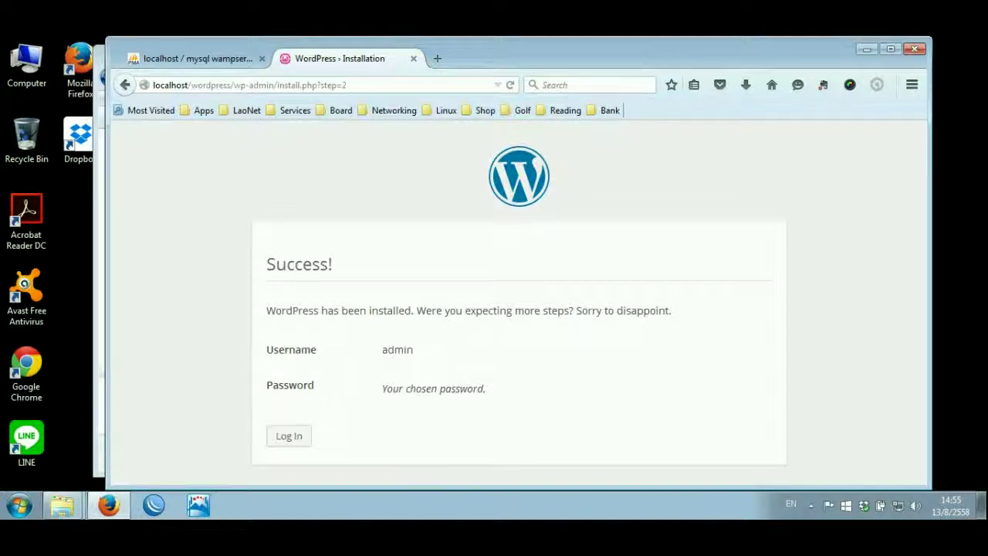
- Log in to WordPress with the admin username and password to reach the dashboard
{"action": "left_click", "coordinate": [288, 436]}
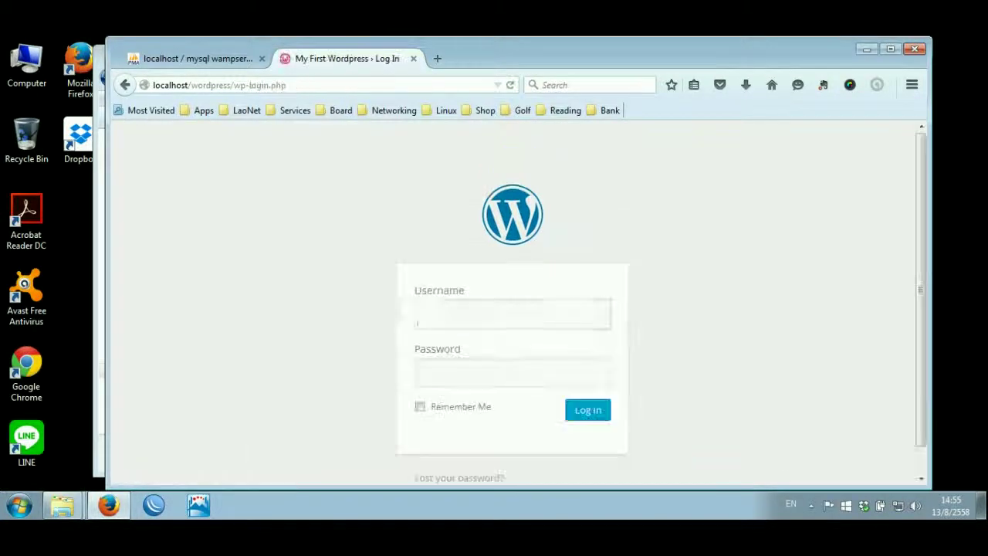
{"action": "type", "text": "admin"}
{"action": "key", "text": "Tab"}
{"action": "type", "text": "admin"}
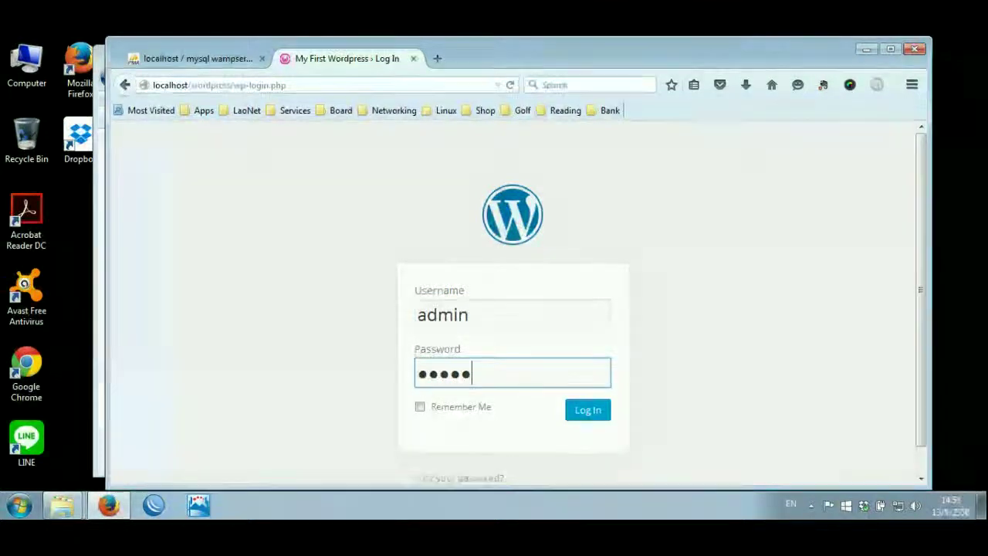
{"action": "key", "text": "Return"}
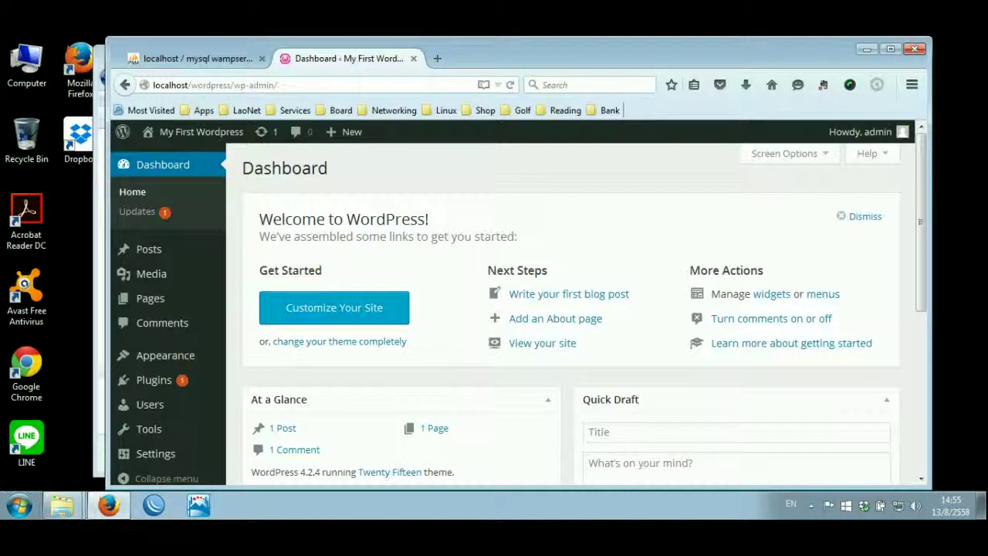
- Minimize Firefox, the wordpress folder and the Programs folder windows
{"action": "left_click", "coordinate": [867, 49]}
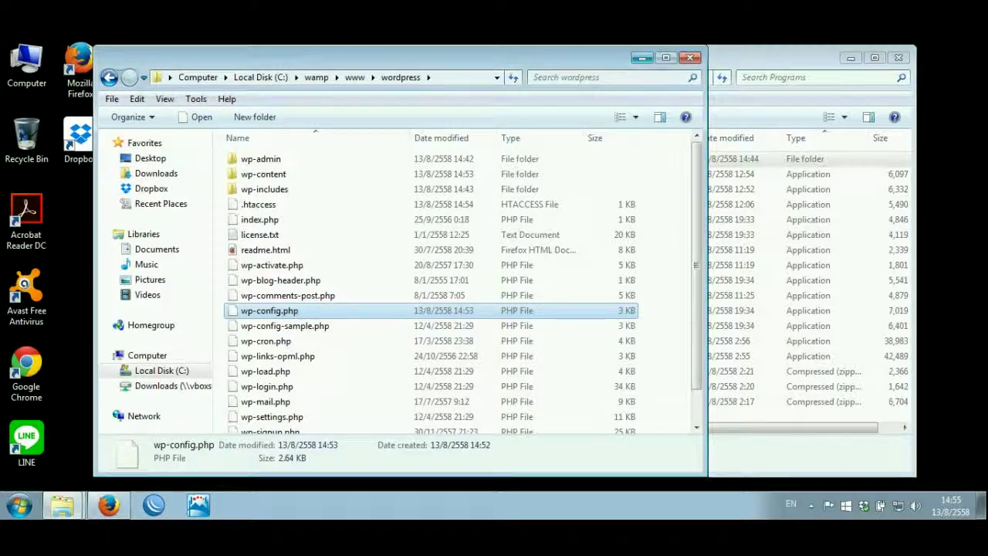
{"action": "left_click", "coordinate": [642, 57]}
{"action": "left_click", "coordinate": [851, 57]}
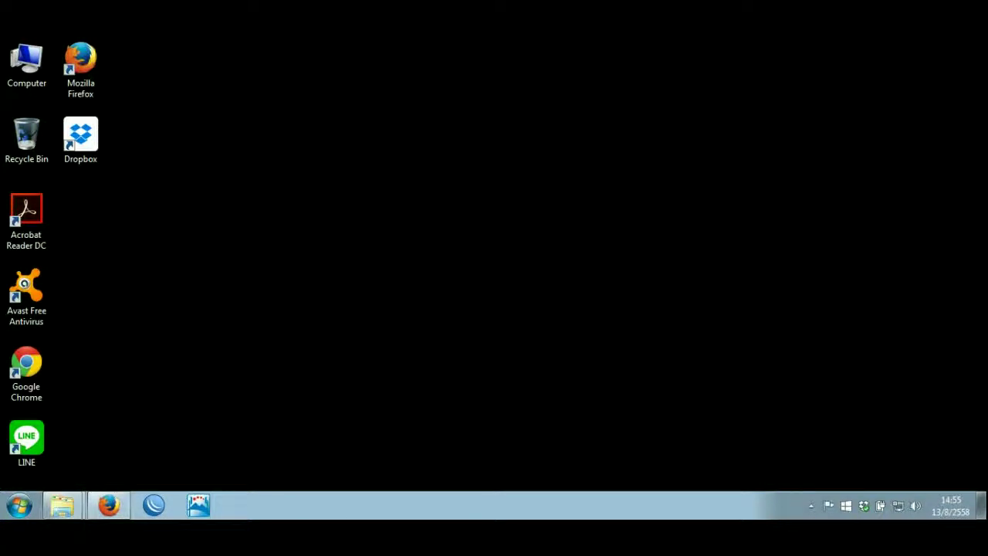